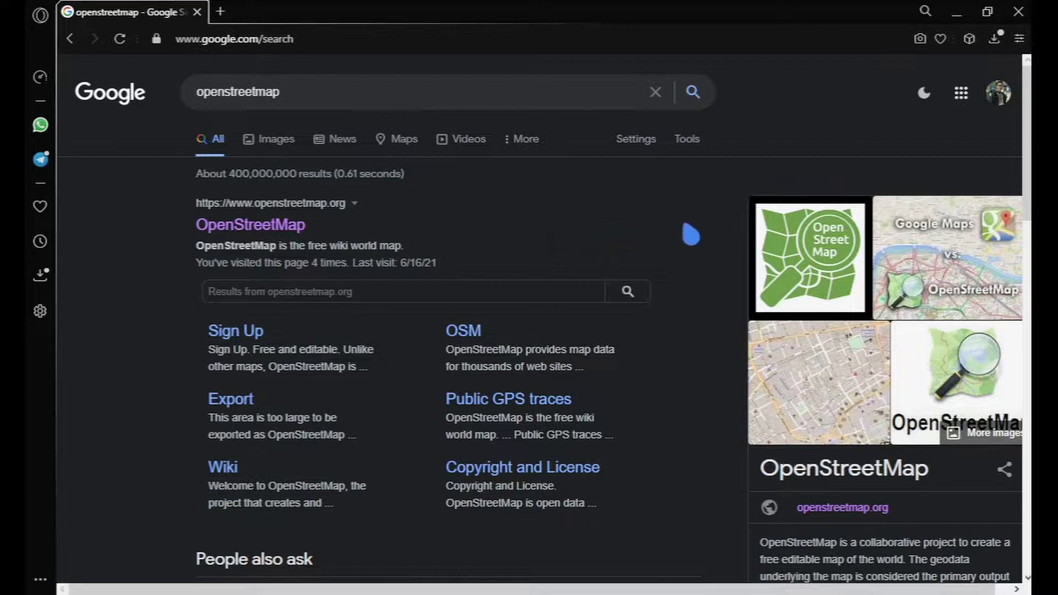
# Step: Open the OpenStreetMap website and frame the map on the Universiti Teknologi Malaysia campus
pyautogui.click(280, 237)
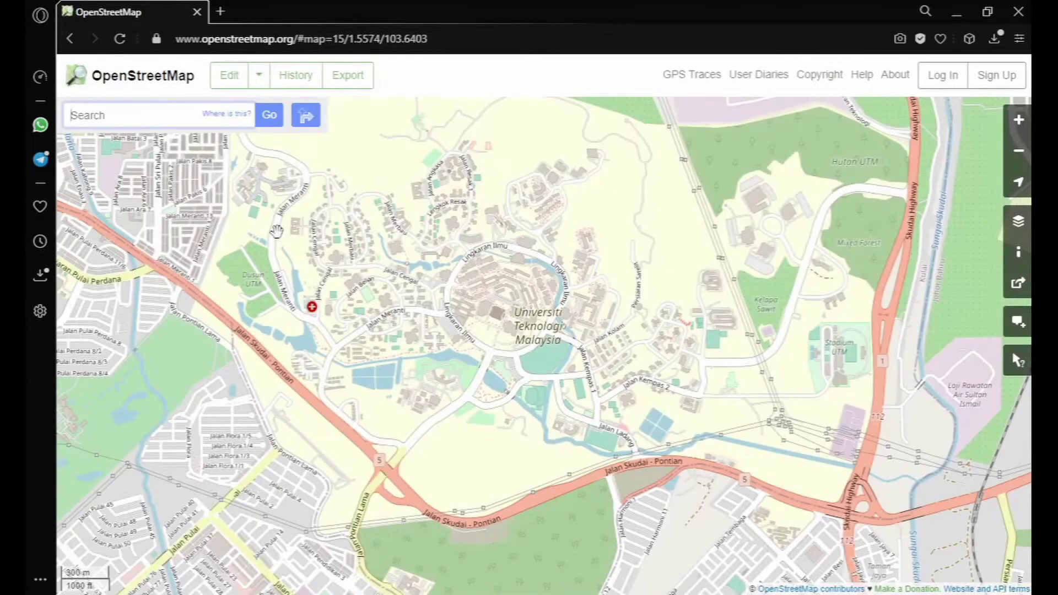
pyautogui.moveTo(382, 243); pyautogui.dragTo(447, 271)
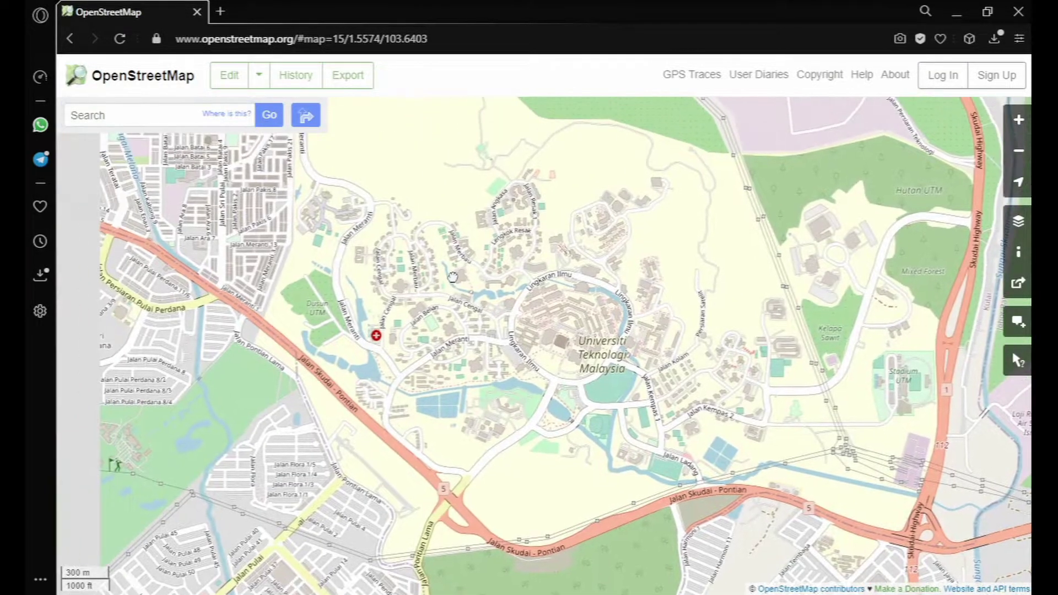
pyautogui.scroll(-3, 496, 309)
pyautogui.scroll(3, 536, 391)
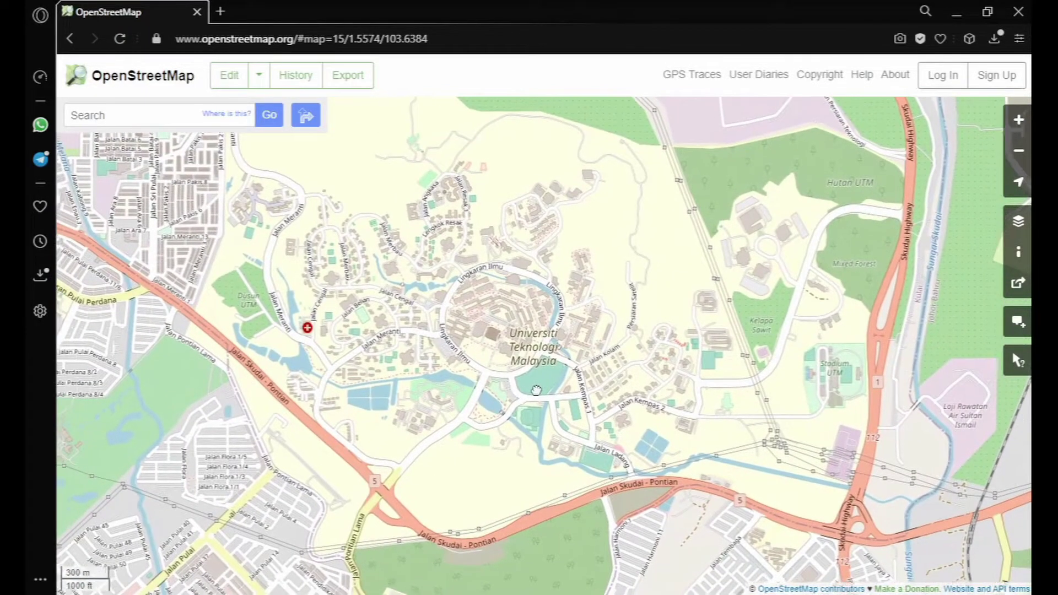
pyautogui.moveTo(536, 391); pyautogui.dragTo(631, 407)
# Step: Export the displayed map area as an OSM file named "demo map" in the UTM Map folder on drive W:
pyautogui.click(348, 77)
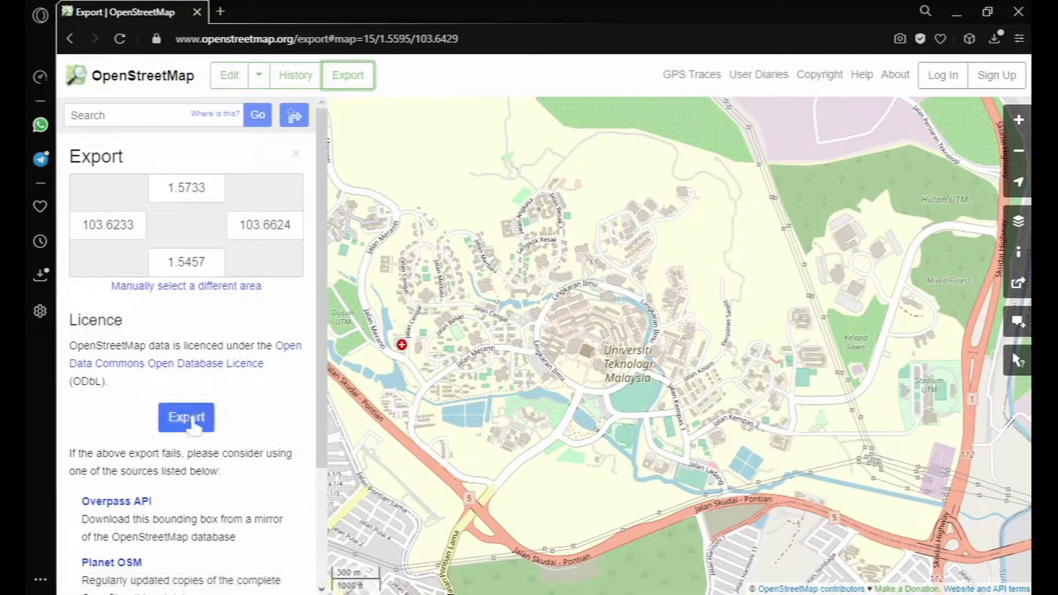
pyautogui.click(197, 424)
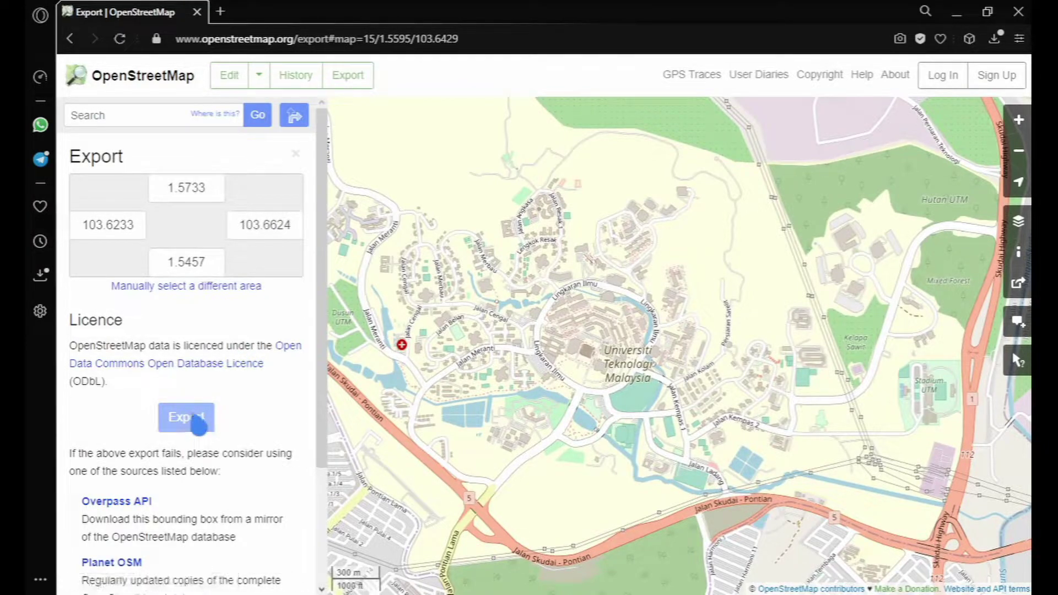
pyautogui.click(105, 263)
pyautogui.scroll(-1, 217, 245)
pyautogui.doubleClick(218, 240)
pyautogui.doubleClick(192, 299)
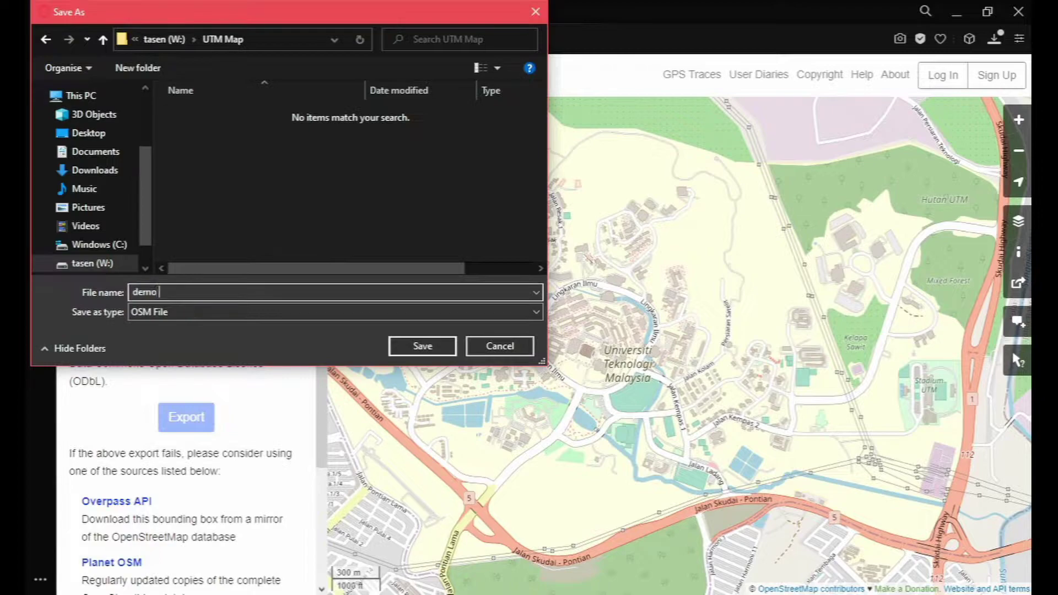
pyautogui.press('Return')
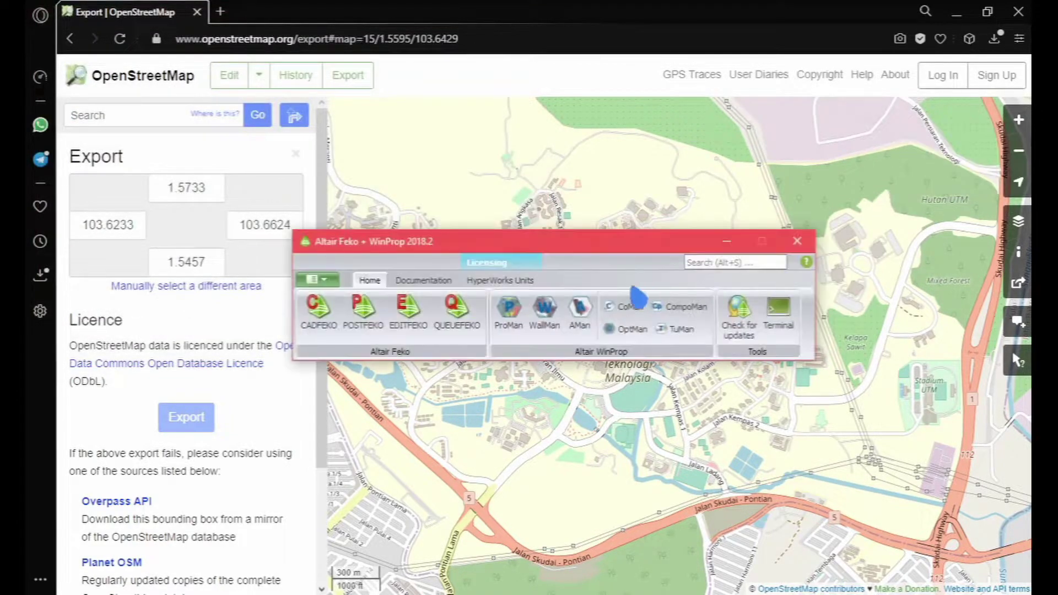
# Step: Launch WallMan from the Altair Feko + WinProp launcher and start an urban vector database conversion
pyautogui.moveTo(581, 253); pyautogui.dragTo(539, 249)
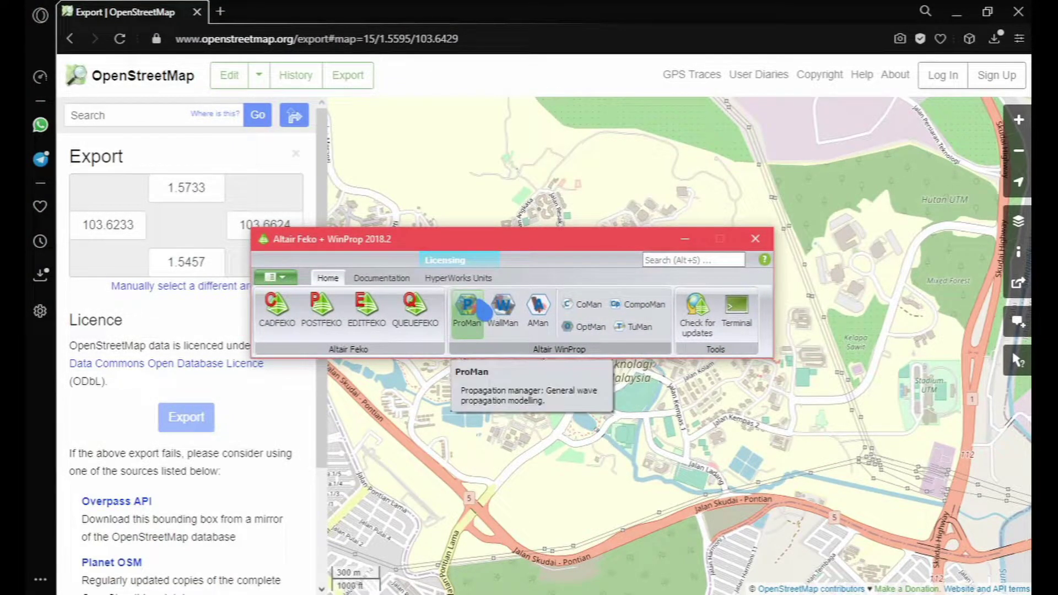
pyautogui.click(503, 311)
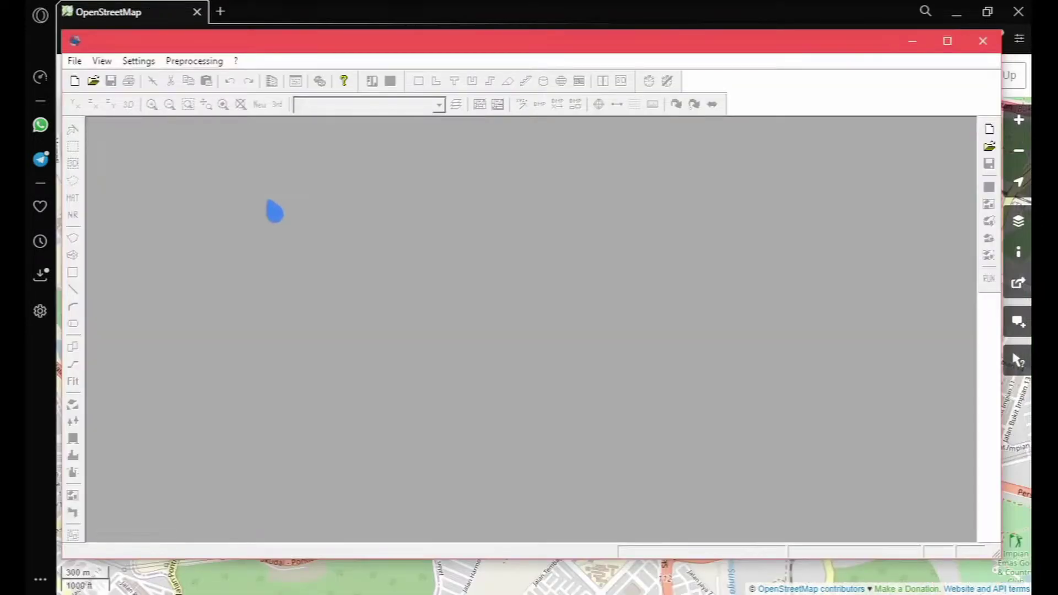
pyautogui.click(76, 62)
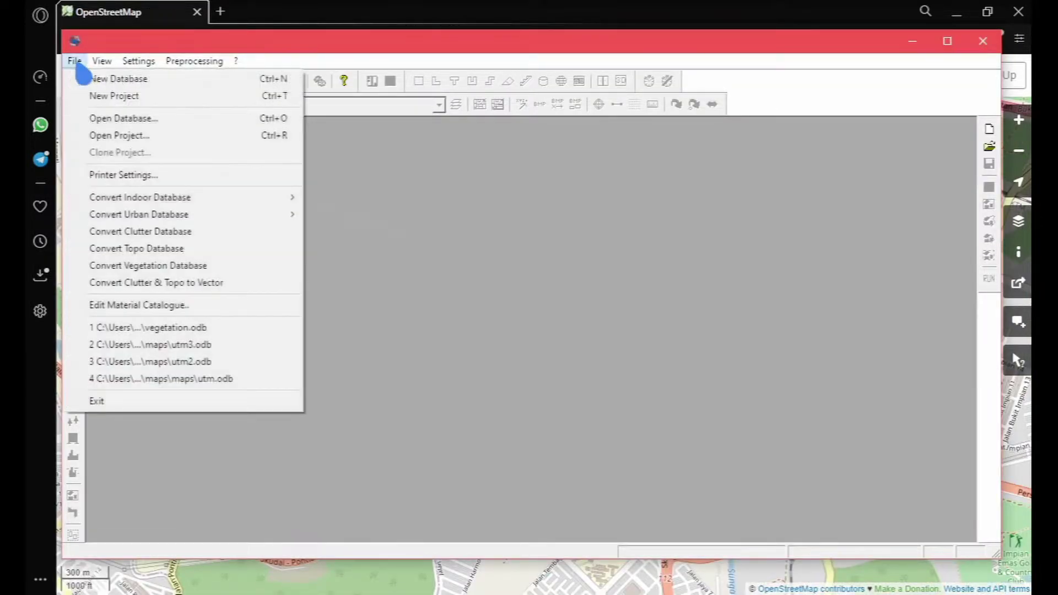
pyautogui.moveTo(165, 221)
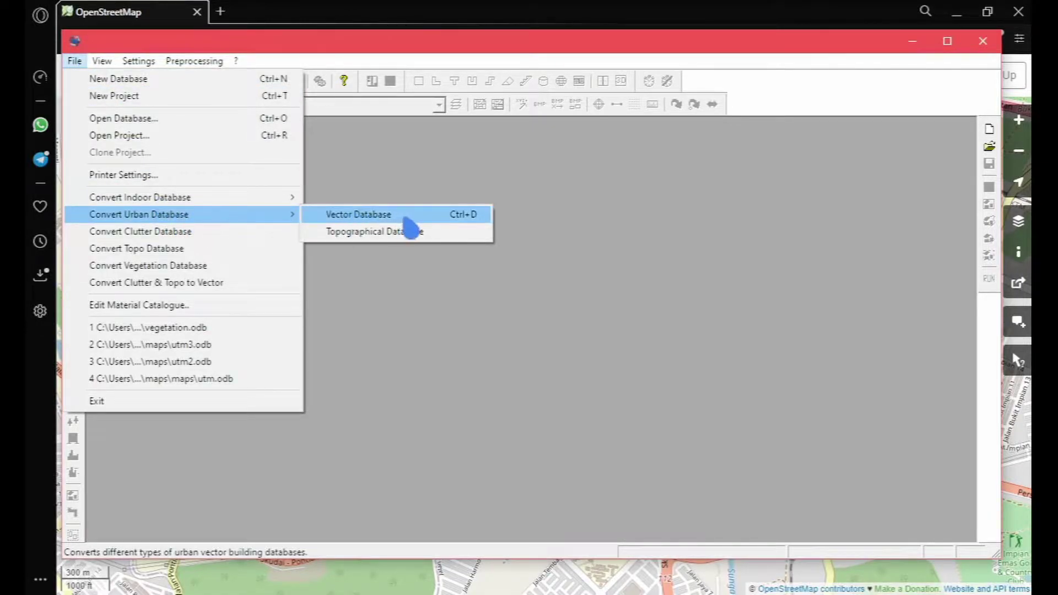
pyautogui.click(406, 217)
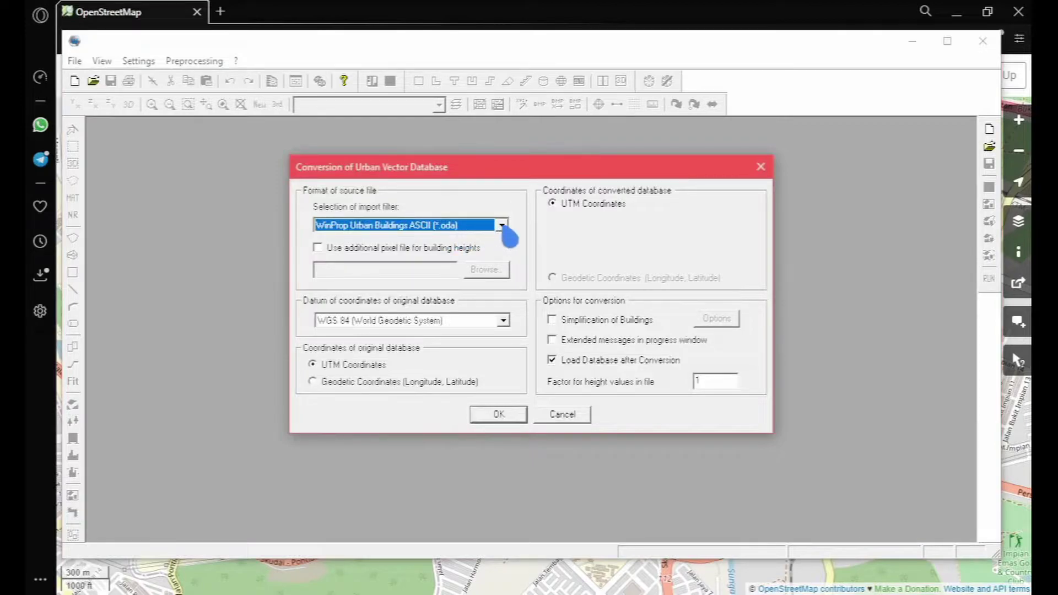
# Step: Set the conversion's import filter to Open Street Map (*.osm) and accept the conversion settings
pyautogui.click(502, 226)
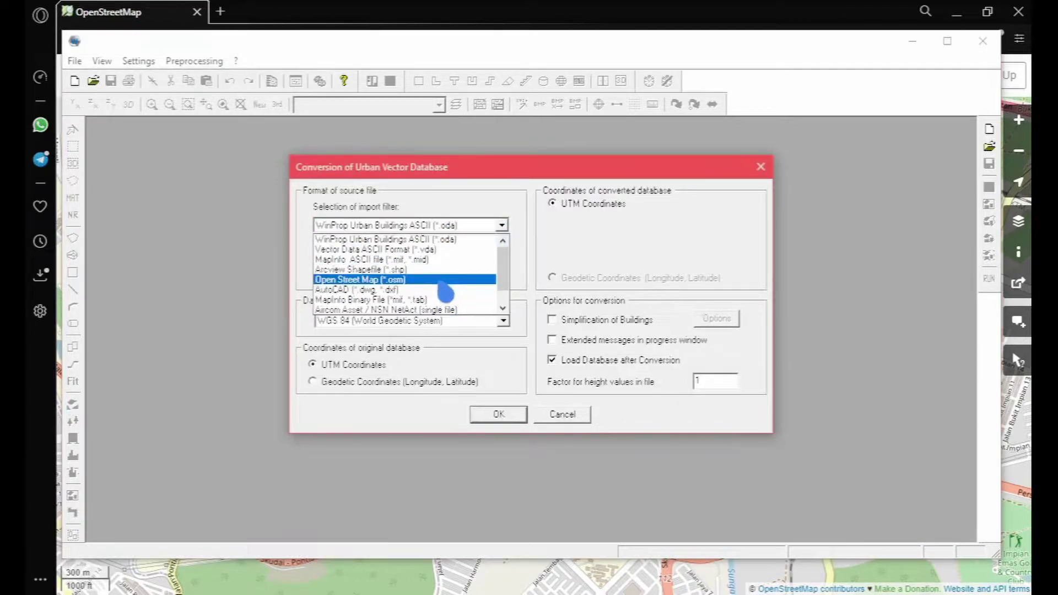
pyautogui.click(383, 281)
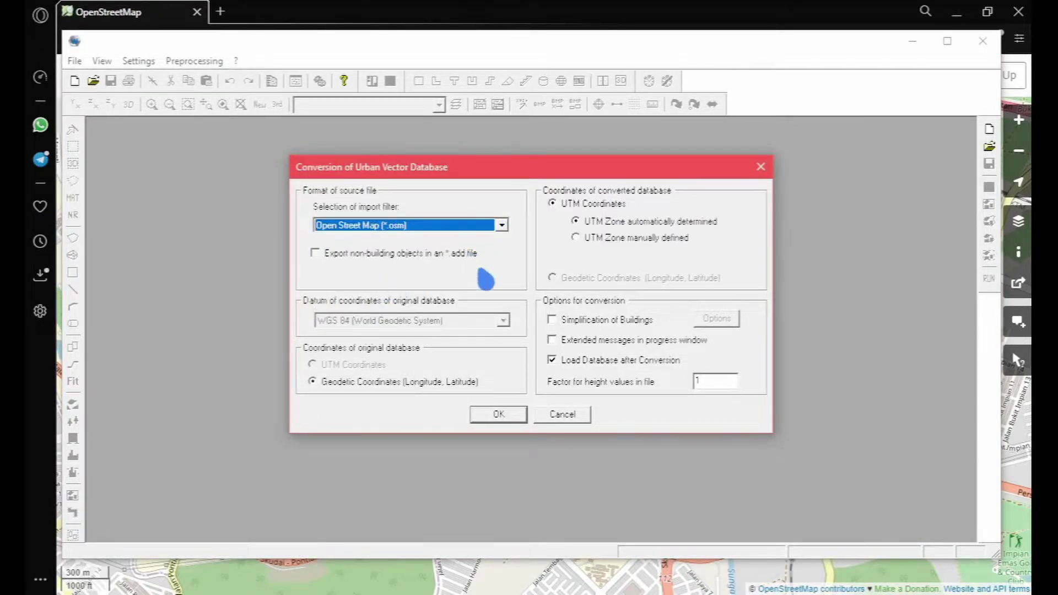
pyautogui.click(497, 416)
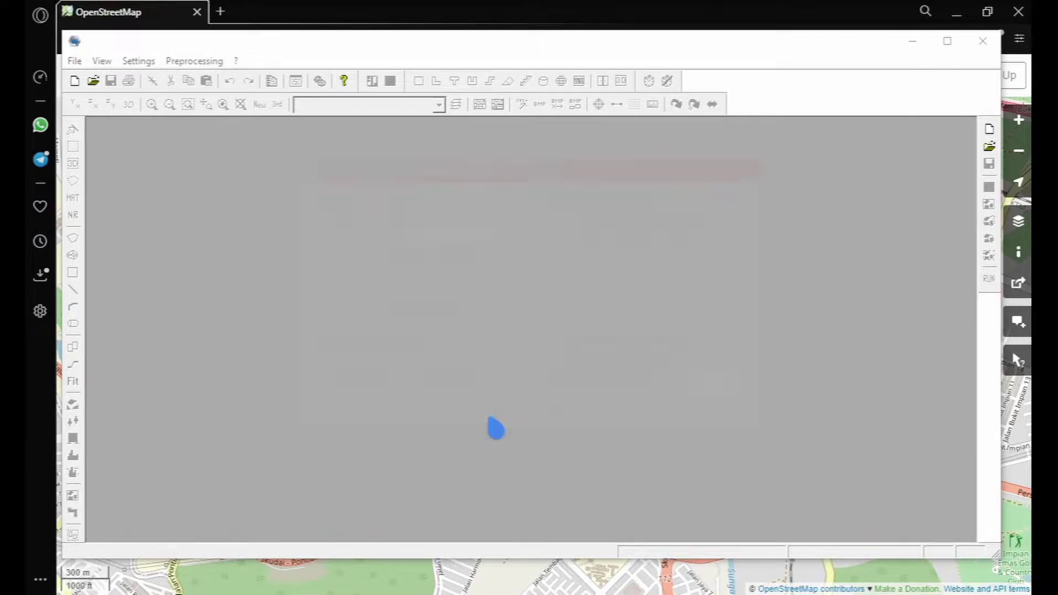
# Step: Load demo map.osm from the UTM Map folder on drive W: and convert it to demo map.odb
pyautogui.click(344, 384)
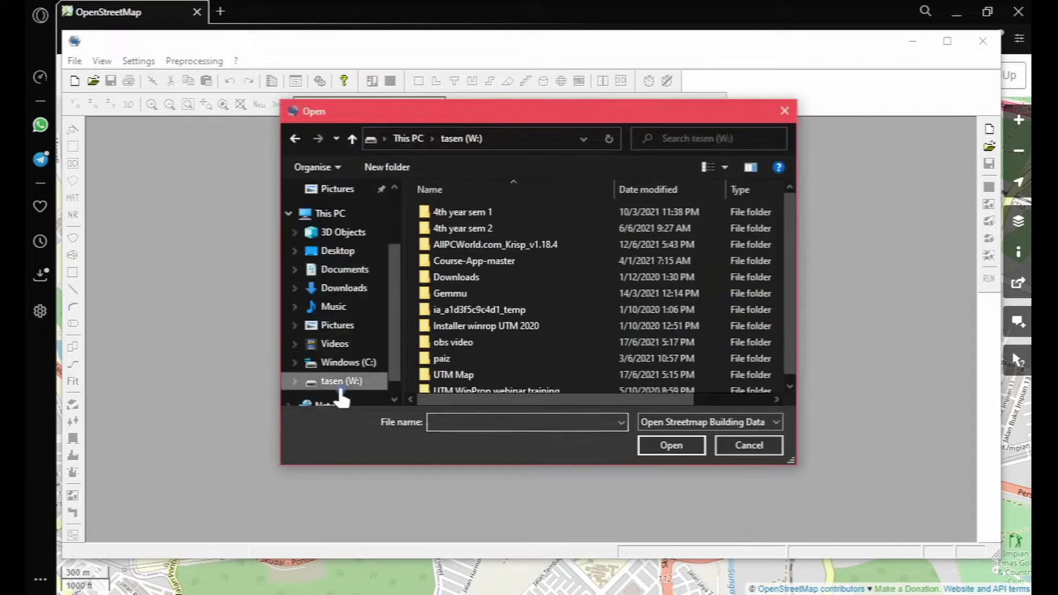
pyautogui.doubleClick(455, 380)
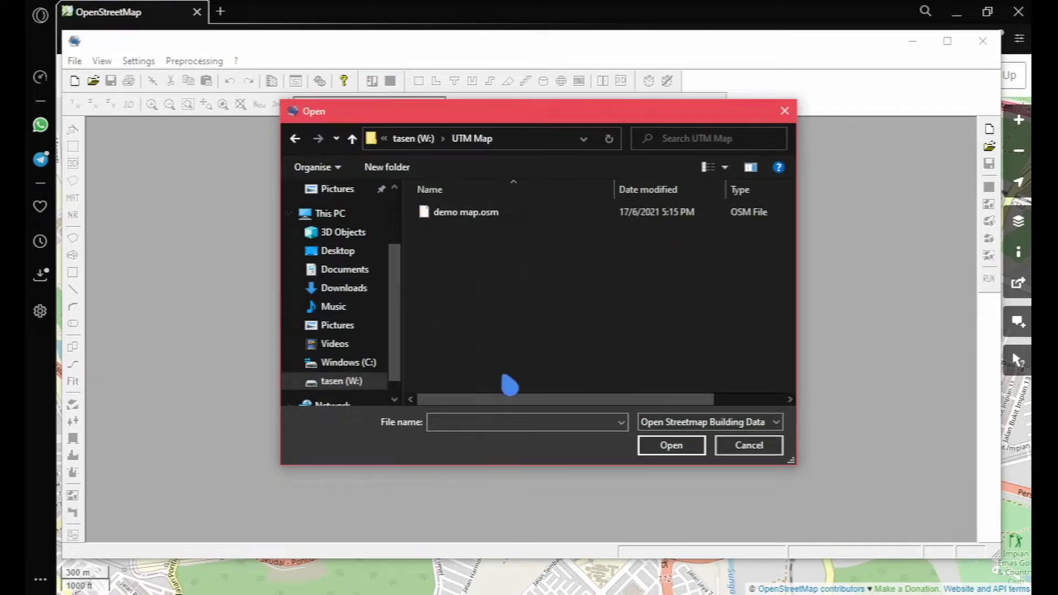
pyautogui.click(502, 423)
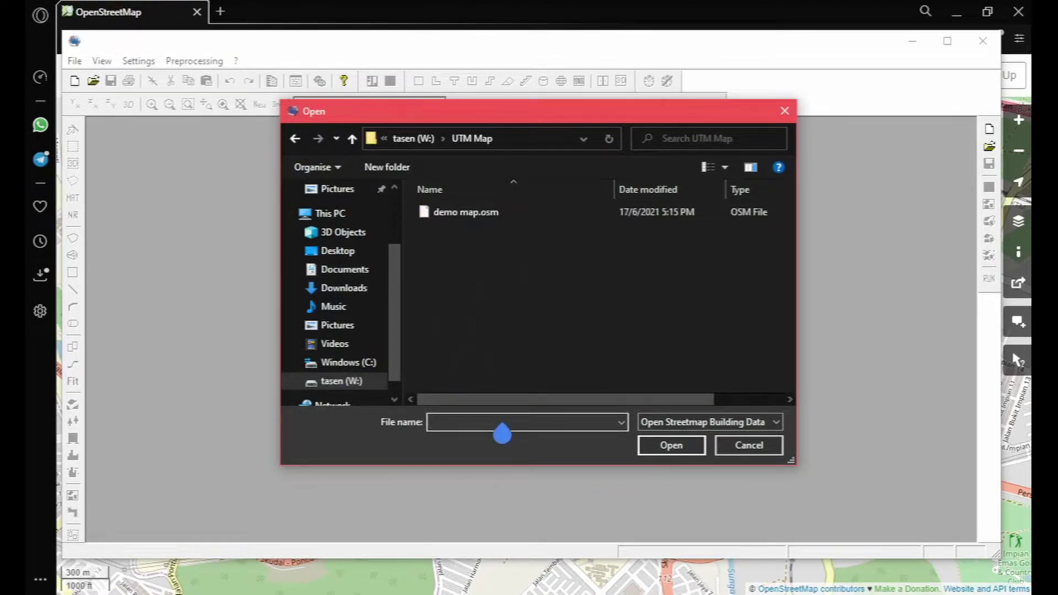
pyautogui.write('demo map')
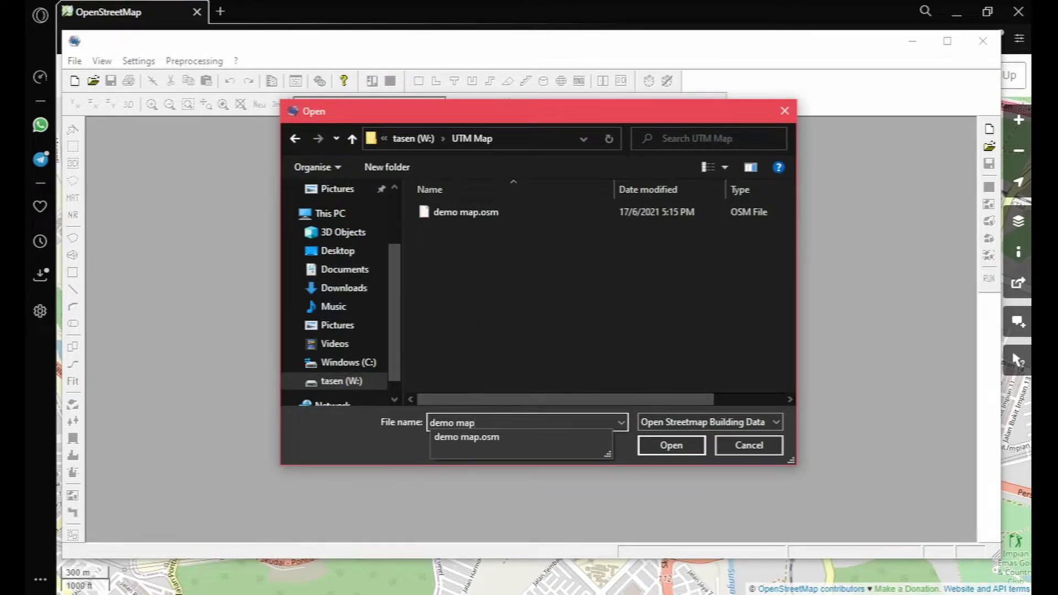
pyautogui.press('Return')
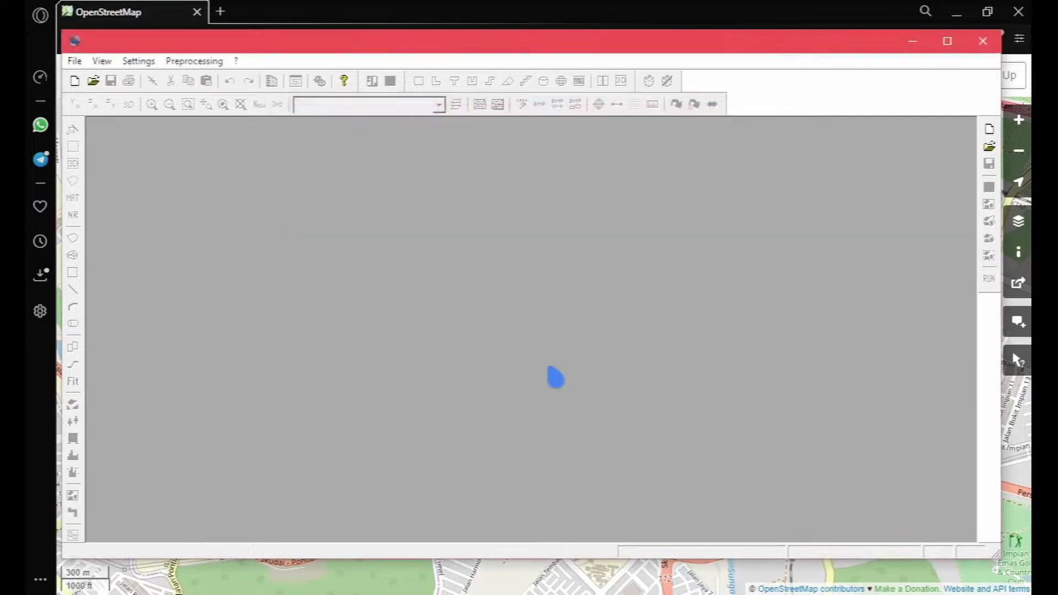
pyautogui.click(677, 446)
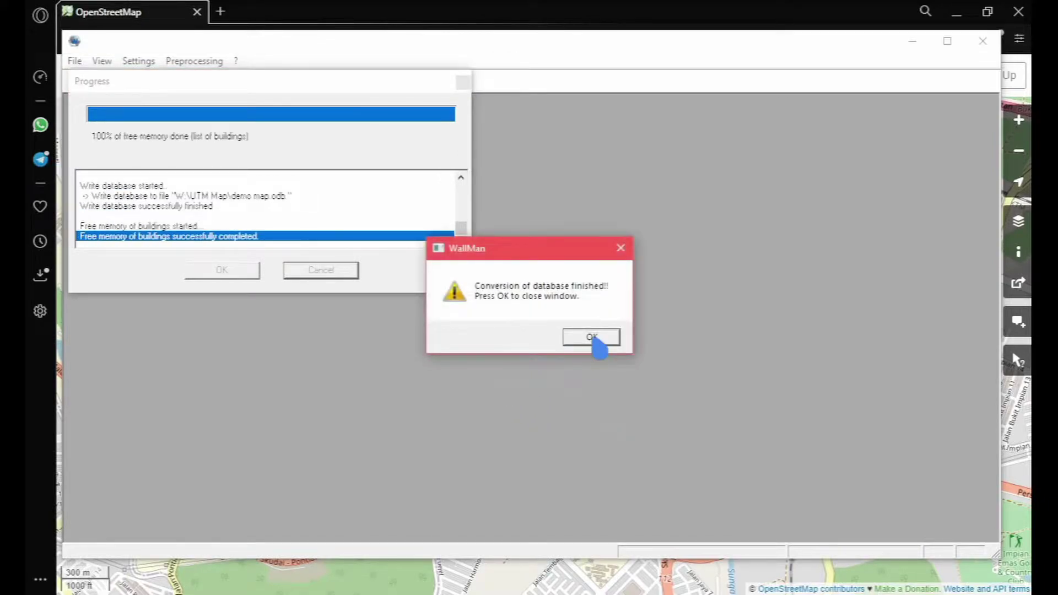
pyautogui.click(592, 337)
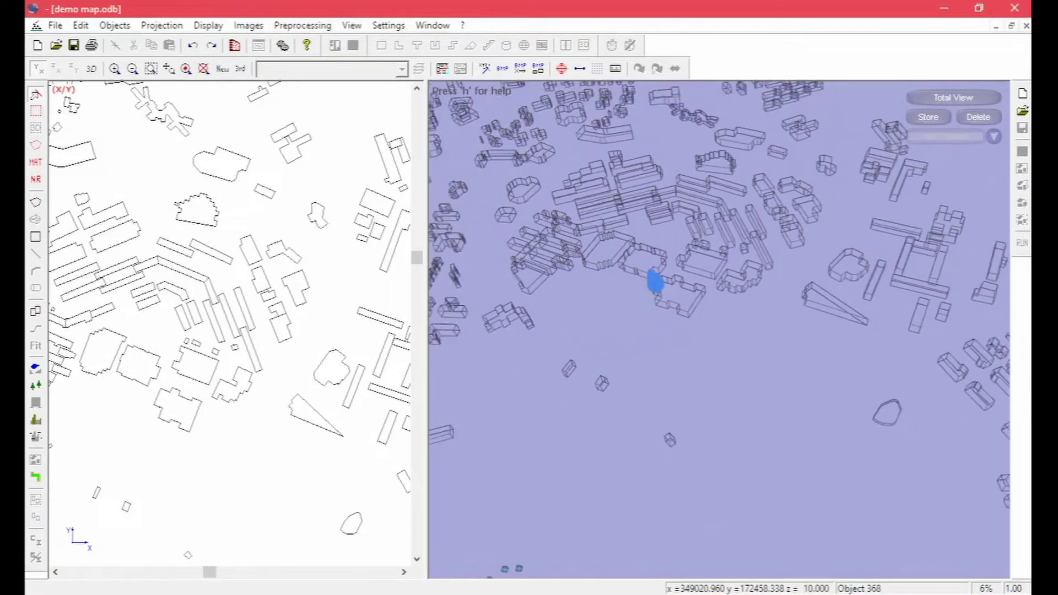
# Step: Examine the converted buildings in the 3D view and compare them with the campus layout on the OpenStreetMap website
pyautogui.moveTo(655, 281); pyautogui.dragTo(753, 274)
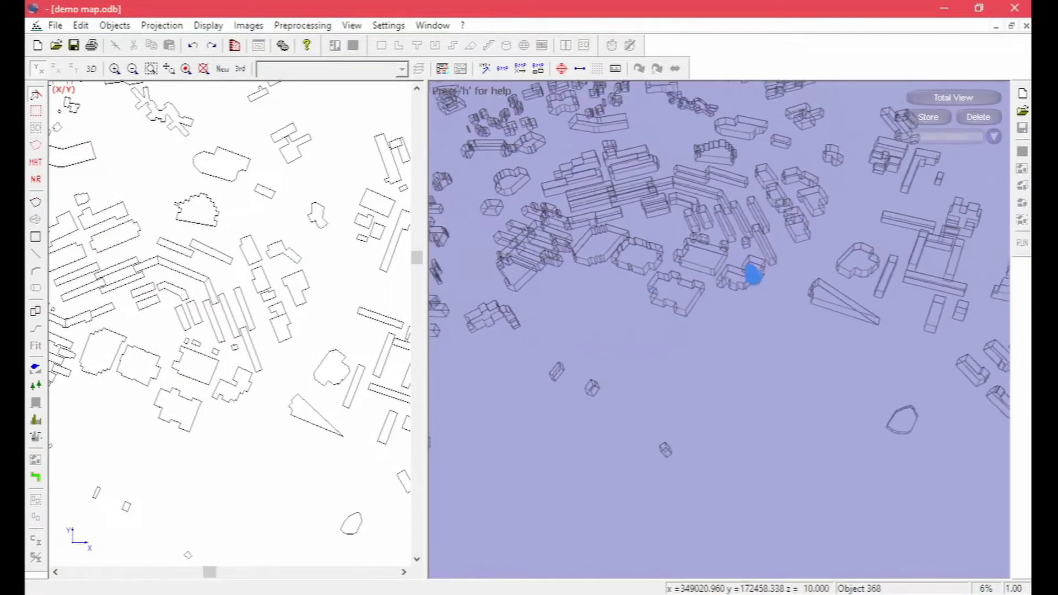
pyautogui.moveTo(785, 330); pyautogui.dragTo(732, 248)
pyautogui.moveTo(703, 280); pyautogui.dragTo(436, 309)
pyautogui.scroll(-3, 289, 312)
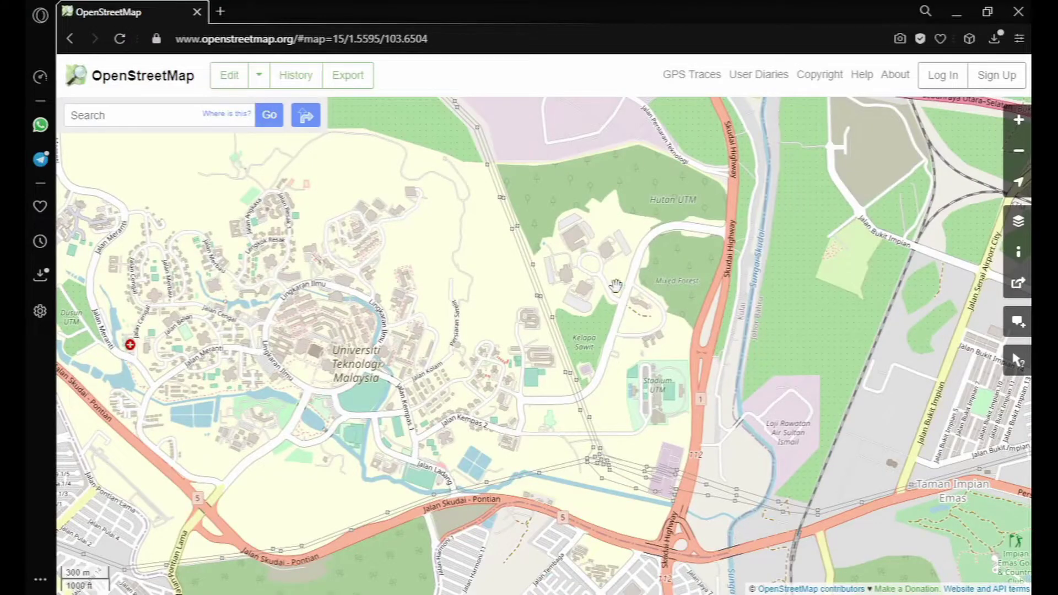
pyautogui.scroll(2, 484, 334)
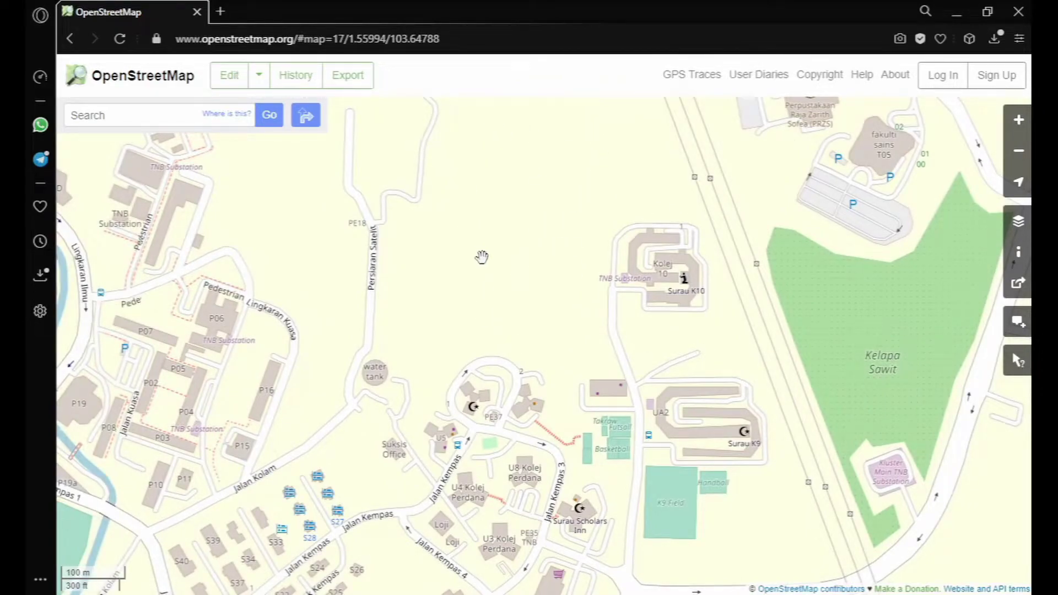
pyautogui.scroll(-1, 482, 257)
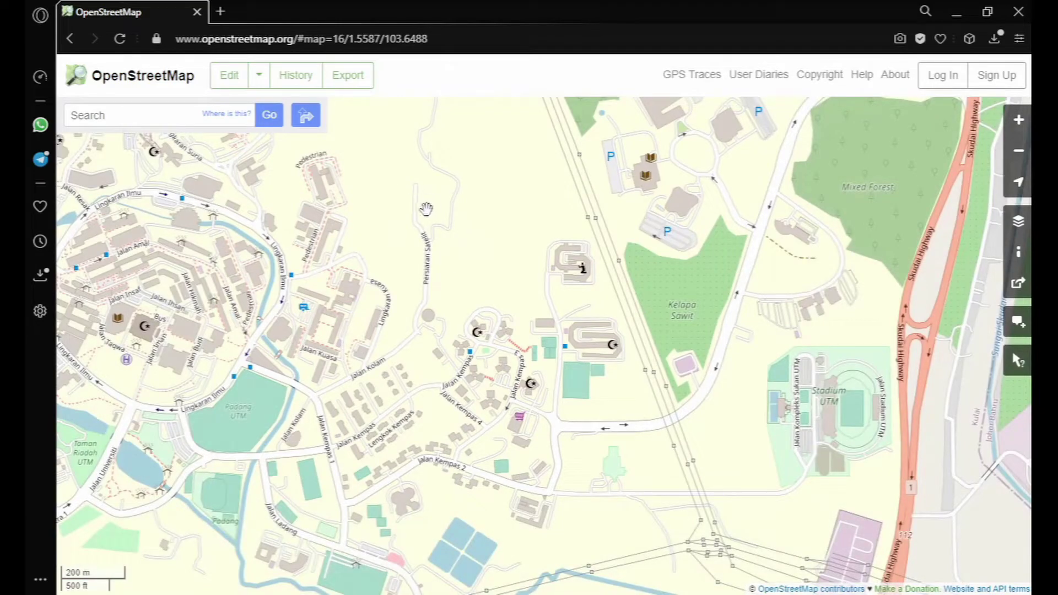
pyautogui.scroll(1, 534, 235)
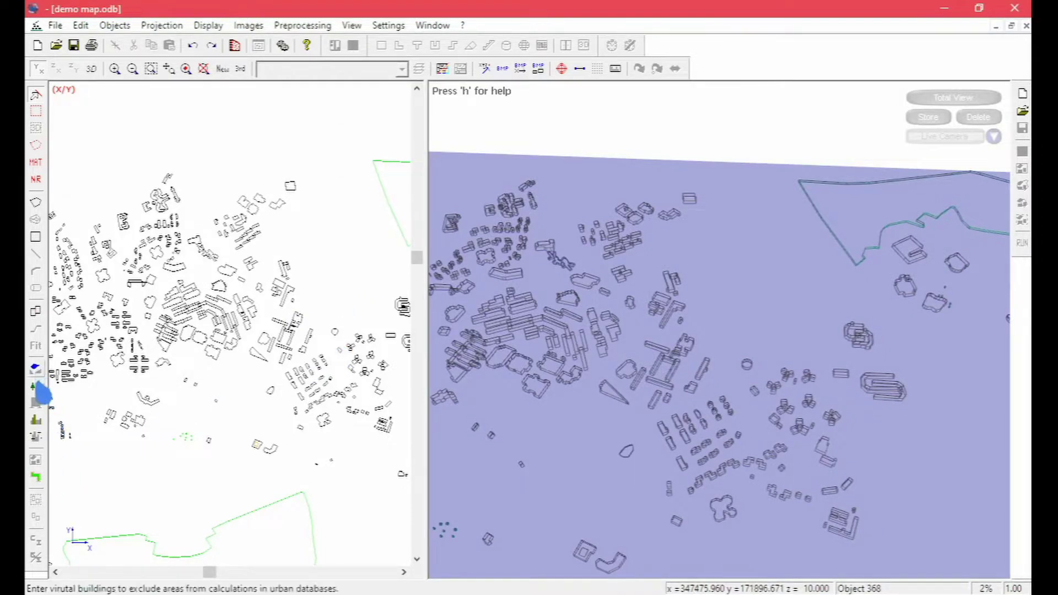
# Step: Inspect the campus building outlines and heights in WallMan's plan and 3D views of the converted database
pyautogui.scroll(1, 619, 359)
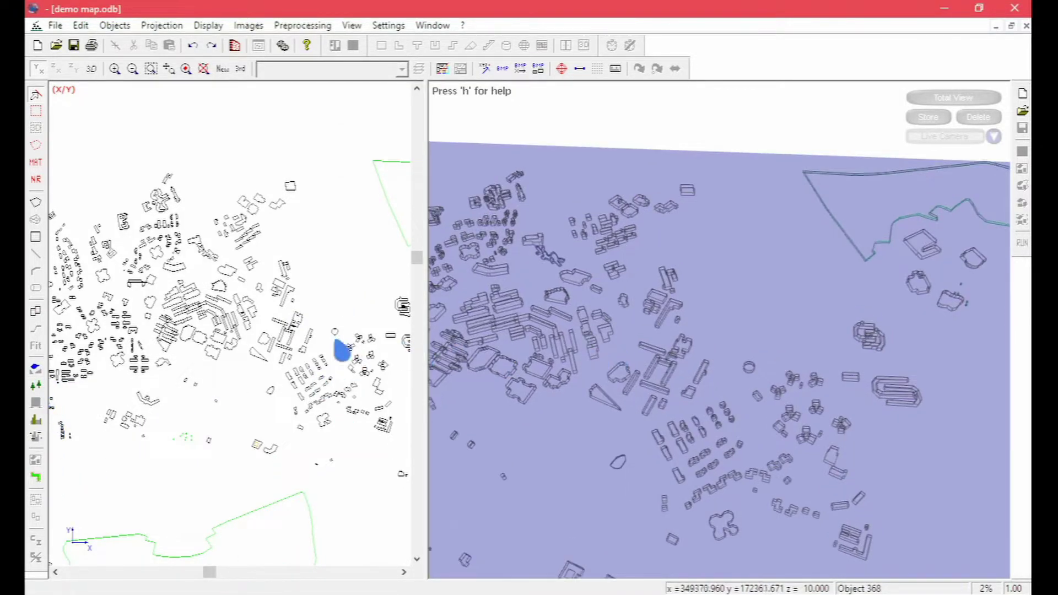
pyautogui.scroll(1, 569, 371)
pyautogui.scroll(2, 568, 370)
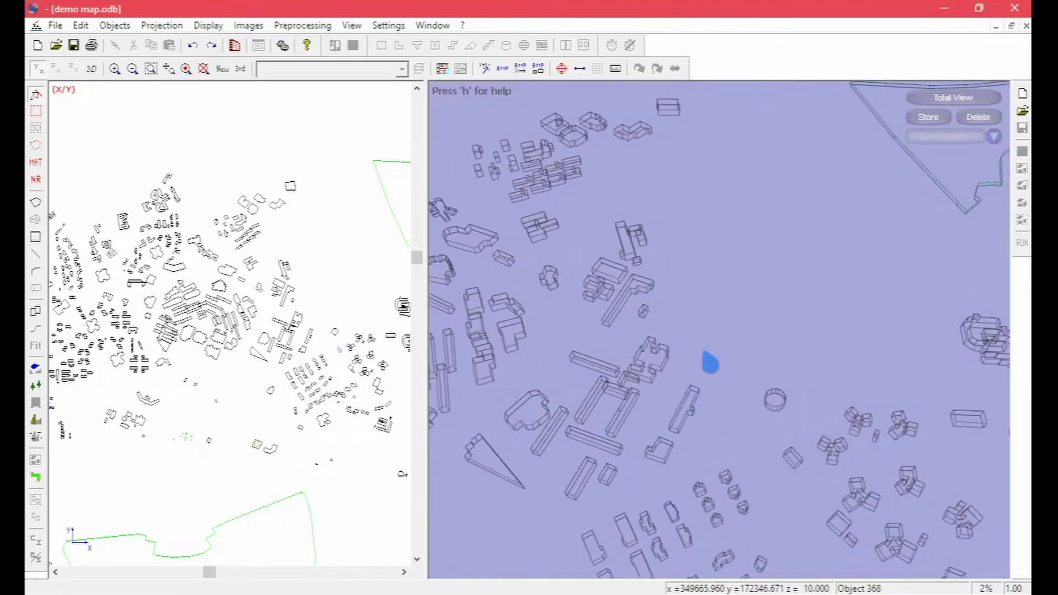
pyautogui.scroll(-2, 367, 344)
pyautogui.scroll(3, 320, 335)
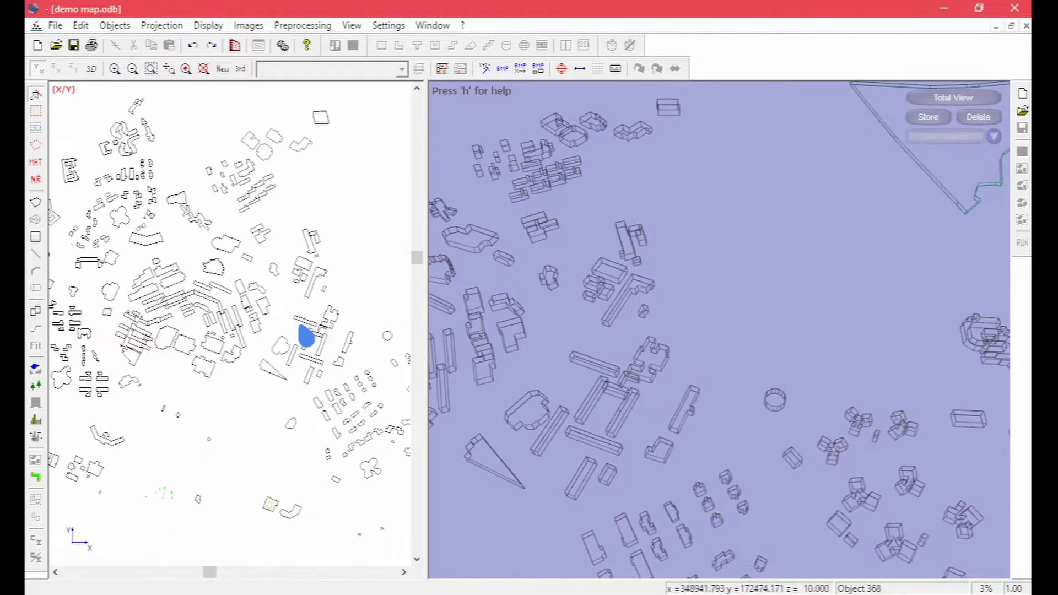
pyautogui.scroll(2, 307, 335)
pyautogui.moveTo(683, 386); pyautogui.dragTo(652, 490)
pyautogui.moveTo(573, 491); pyautogui.dragTo(535, 471)
pyautogui.scroll(-2, 340, 352)
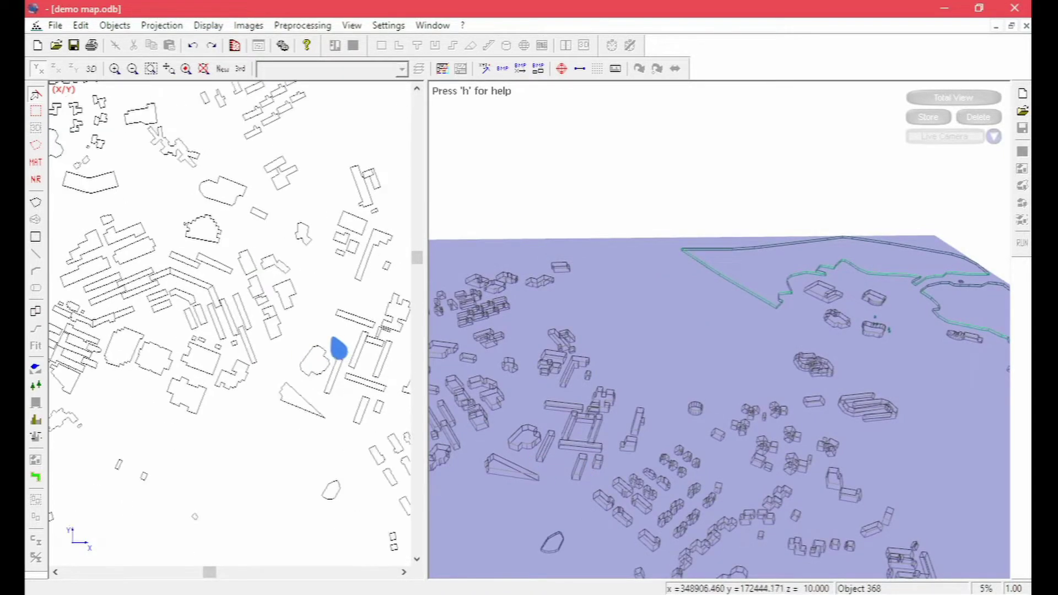
# Step: Set the height of the narrow wedge-shaped building (object 368) by giving its first corner a Z coordinate of 30
pyautogui.scroll(3, 338, 347)
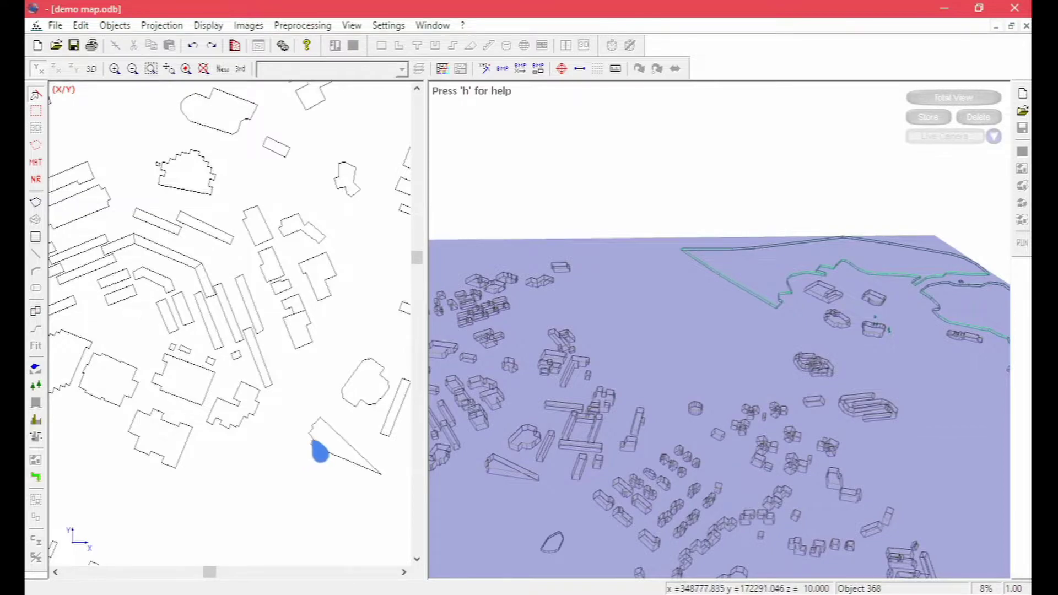
pyautogui.click(317, 451)
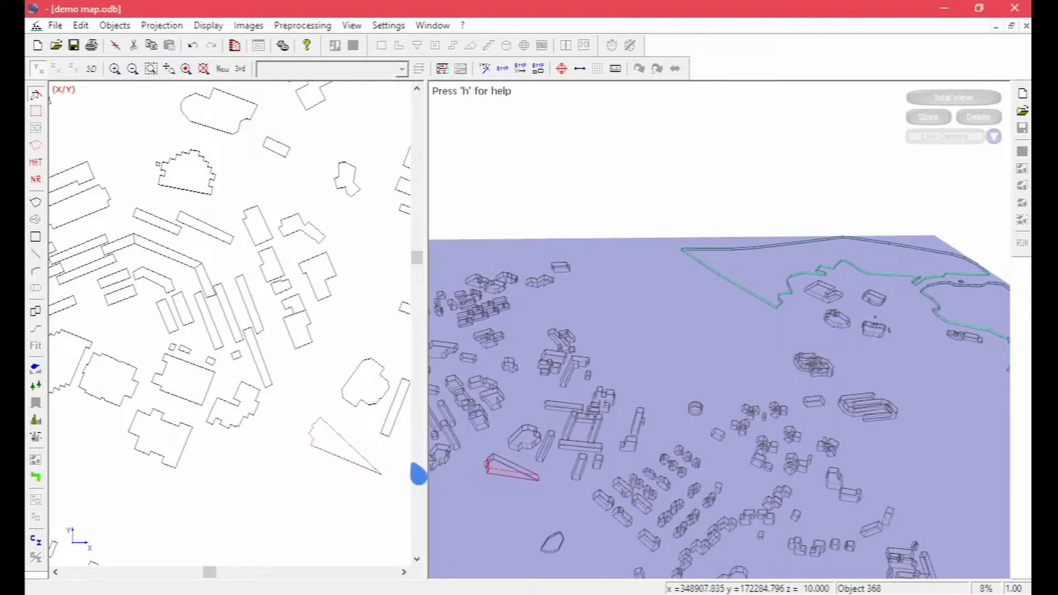
pyautogui.rightClick(357, 457)
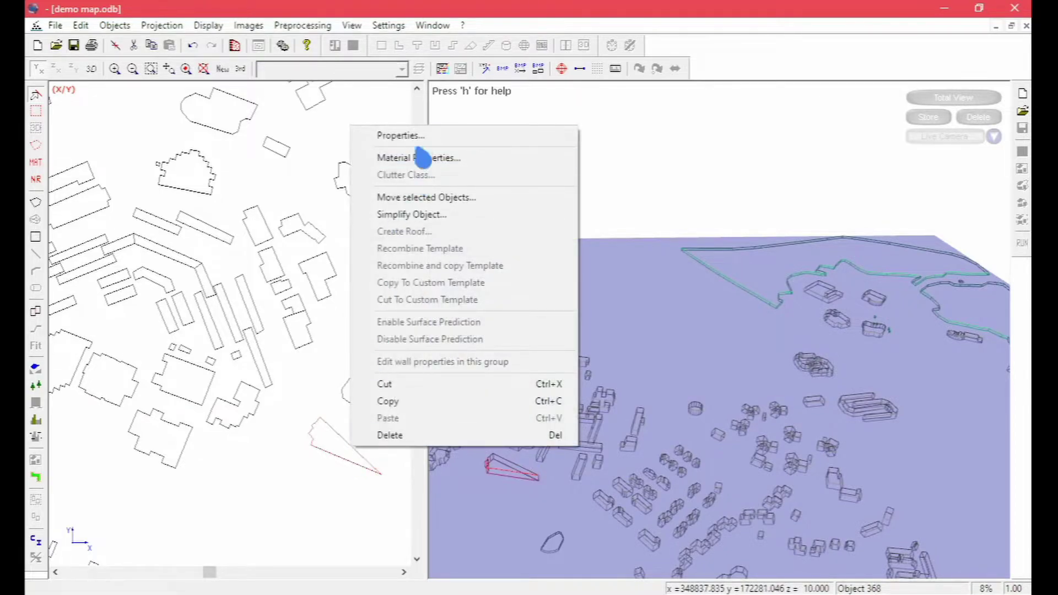
pyautogui.click(432, 134)
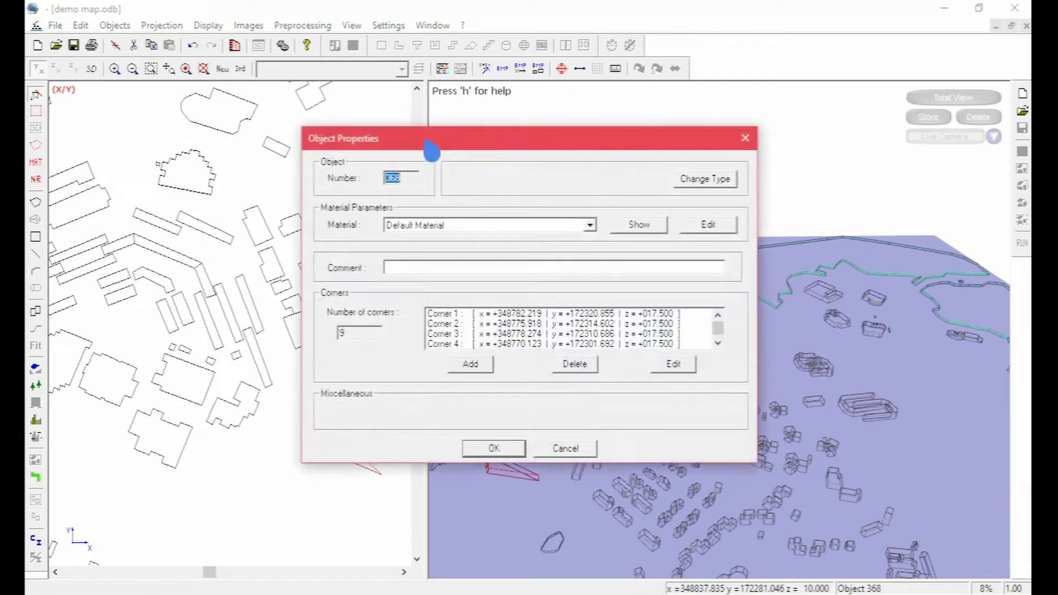
pyautogui.click(657, 317)
pyautogui.scroll(-2, 489, 333)
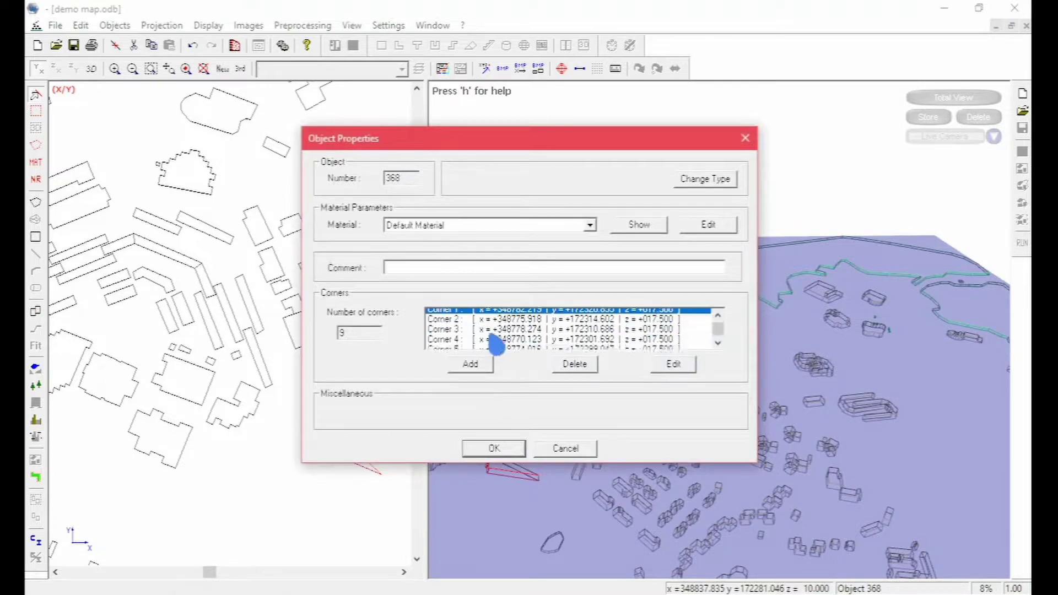
pyautogui.scroll(2, 482, 326)
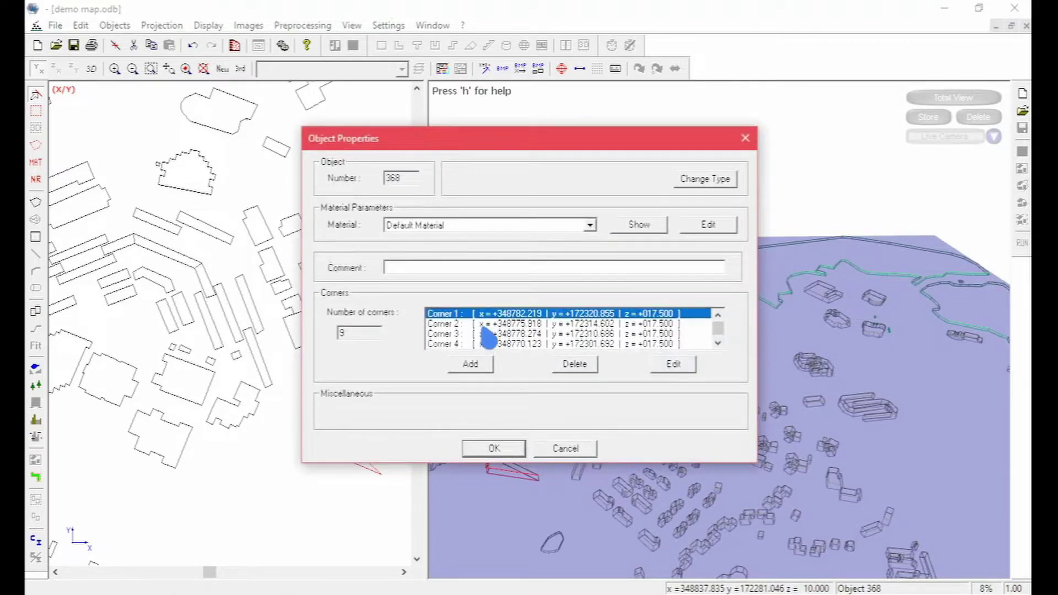
pyautogui.click(676, 368)
pyautogui.click(618, 304)
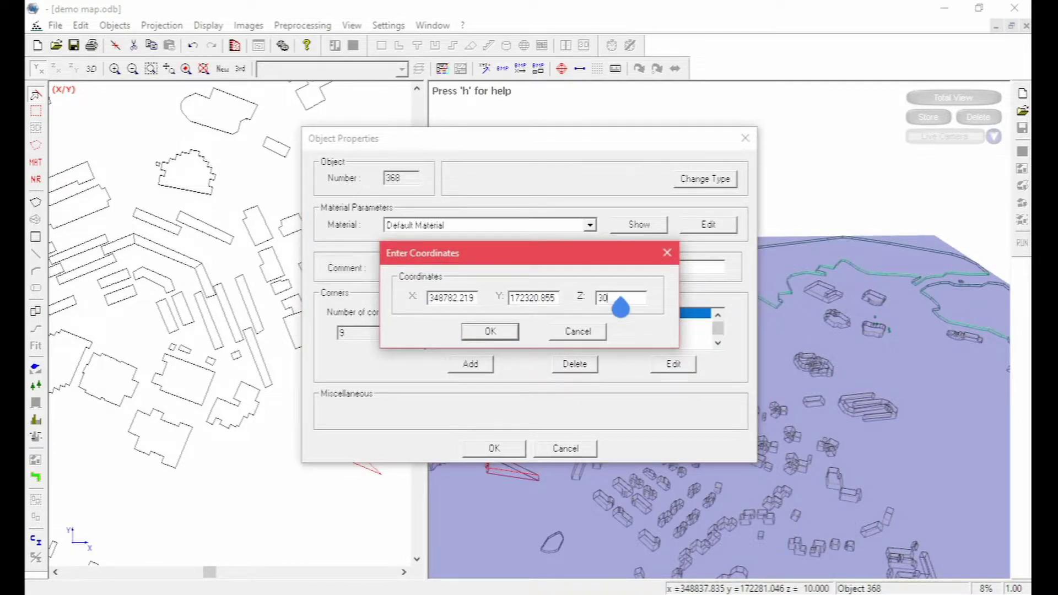
pyautogui.click(499, 335)
pyautogui.click(505, 451)
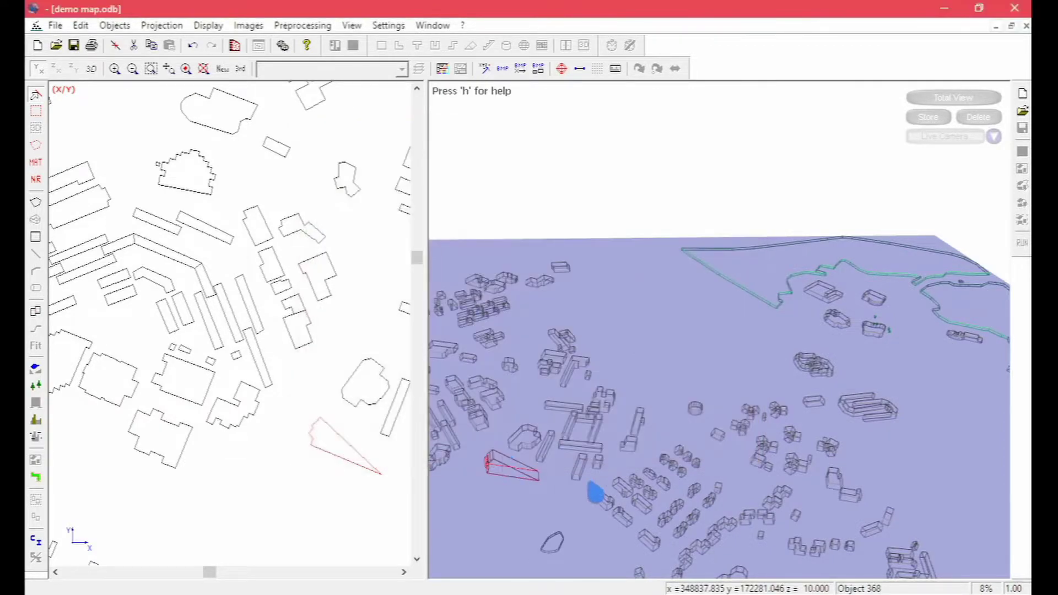
# Step: Draw a closed kidney-shaped vegetation polygon on the open ground northeast of the main campus buildings
pyautogui.scroll(3, 590, 483)
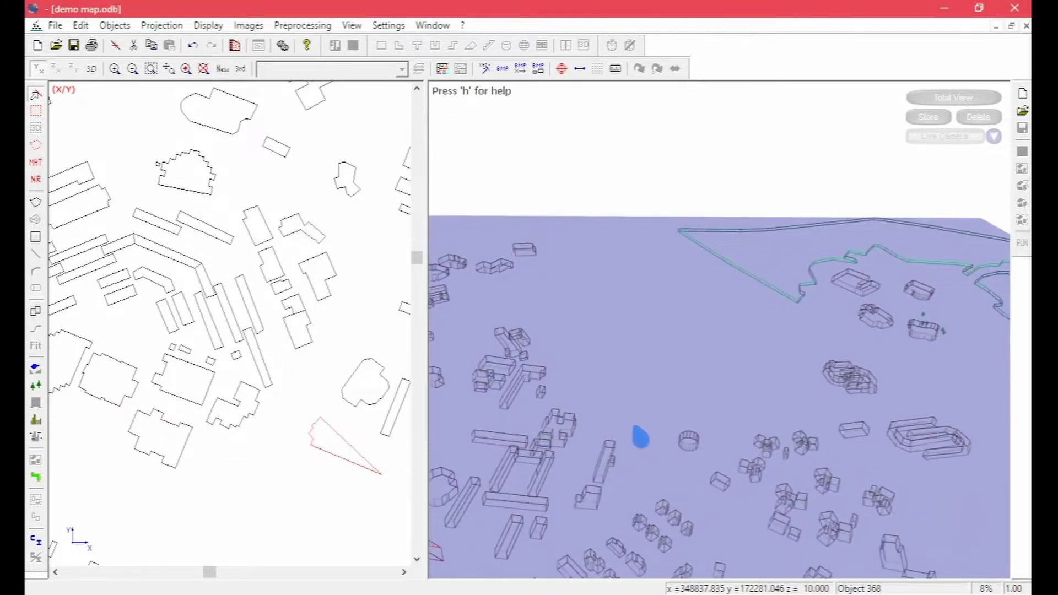
pyautogui.moveTo(634, 426); pyautogui.dragTo(591, 429)
pyautogui.moveTo(486, 478); pyautogui.dragTo(628, 393, button='right')
pyautogui.moveTo(597, 469); pyautogui.dragTo(789, 348, button='right')
pyautogui.moveTo(790, 239); pyautogui.dragTo(748, 351)
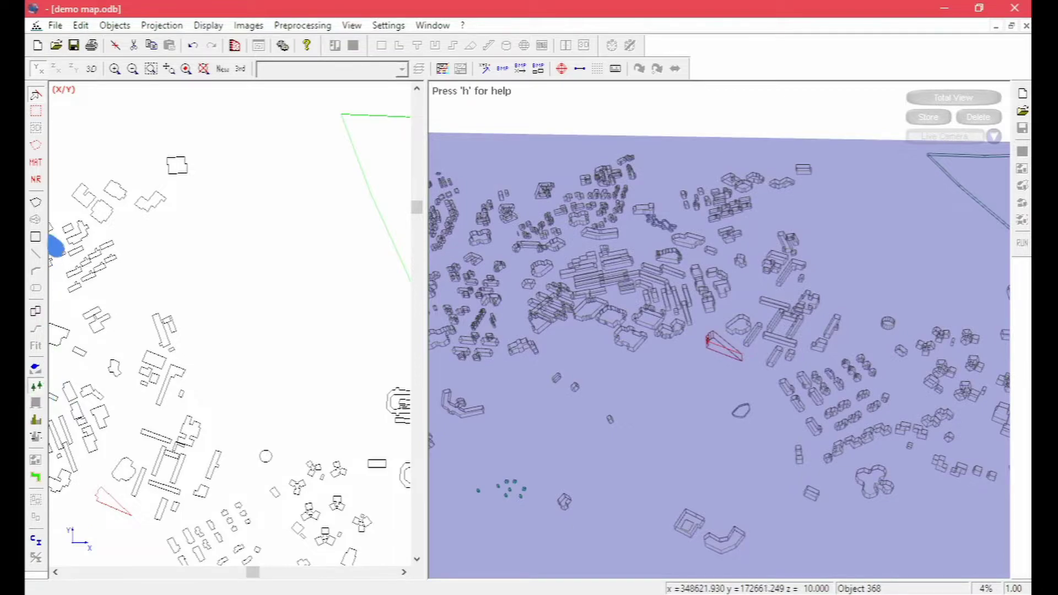
pyautogui.click(37, 203)
pyautogui.moveTo(290, 417)
pyautogui.mouseDown()
pyautogui.moveTo(267, 432)
pyautogui.moveTo(229, 425)
pyautogui.moveTo(234, 347)
pyautogui.moveTo(255, 314)
pyautogui.moveTo(291, 321)
pyautogui.moveTo(298, 402)
pyautogui.mouseUp()
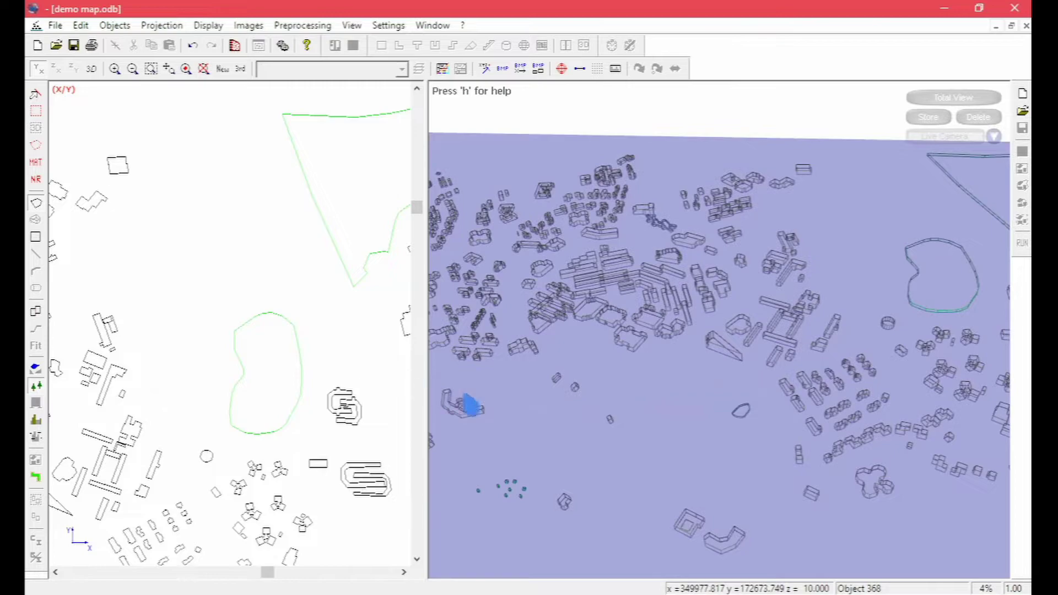
pyautogui.moveTo(267, 573); pyautogui.dragTo(277, 572)
pyautogui.moveTo(903, 330); pyautogui.dragTo(457, 396)
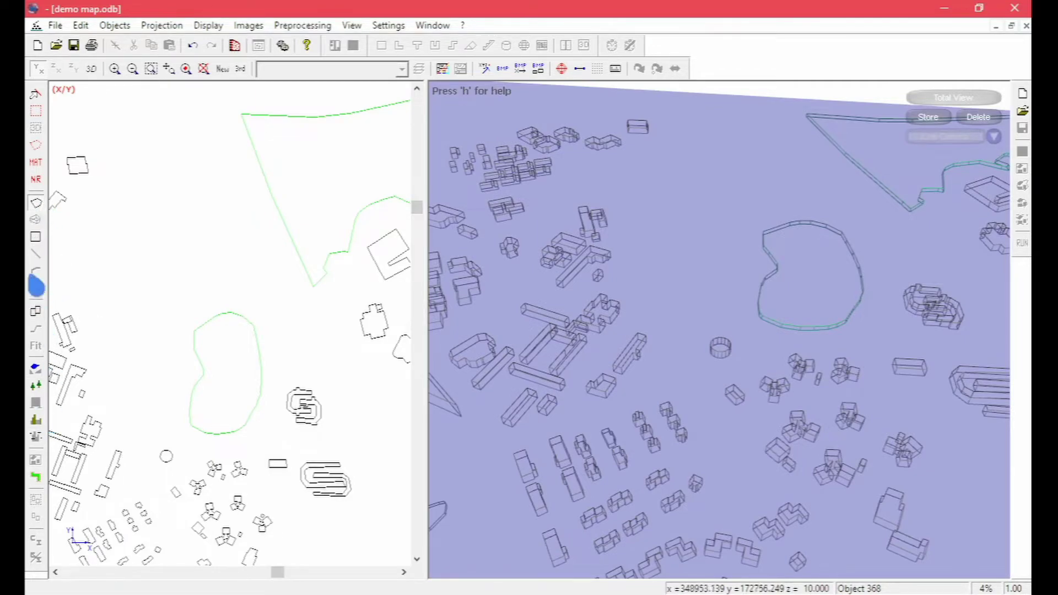
# Step: Raise the kidney-shaped vegetation area by editing the Z coordinate of its first corner in its object properties
pyautogui.click(36, 94)
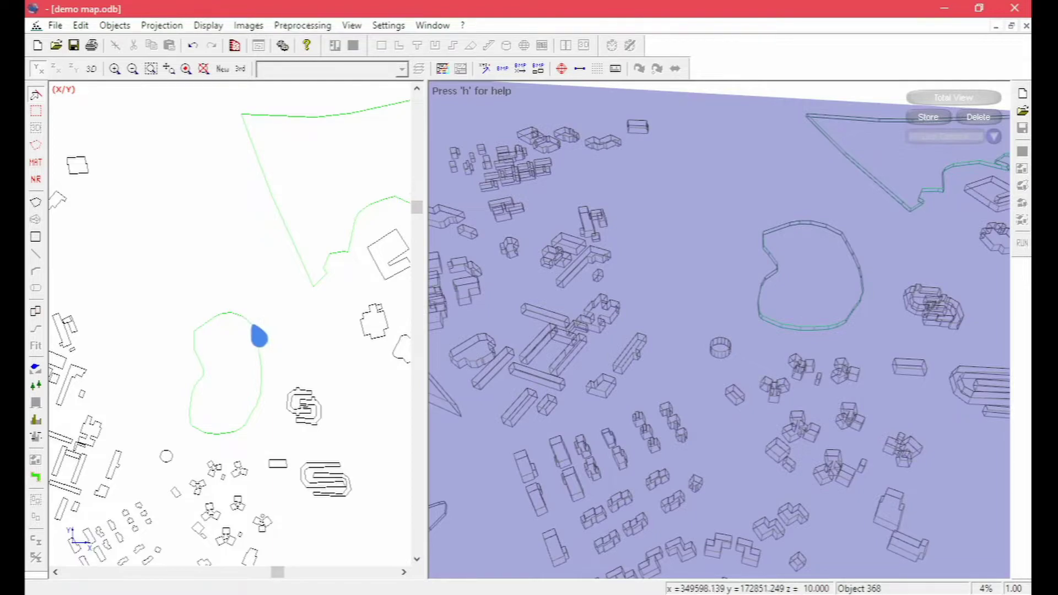
pyautogui.rightClick(259, 337)
pyautogui.click(281, 10)
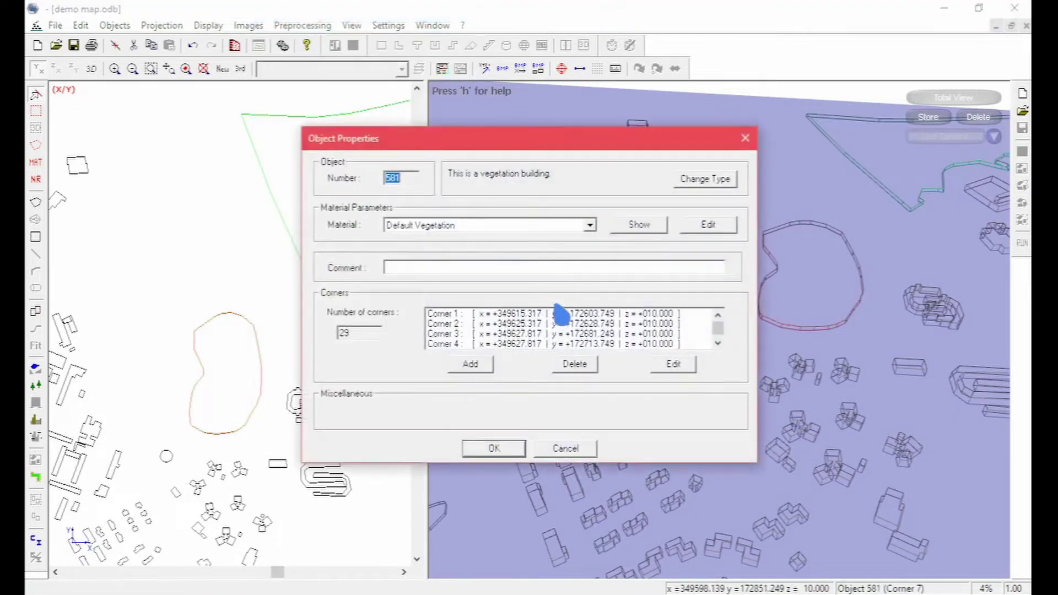
pyautogui.click(659, 314)
pyautogui.click(671, 367)
pyautogui.click(621, 301)
pyautogui.press('BackSpace')
pyautogui.press('BackSpace')
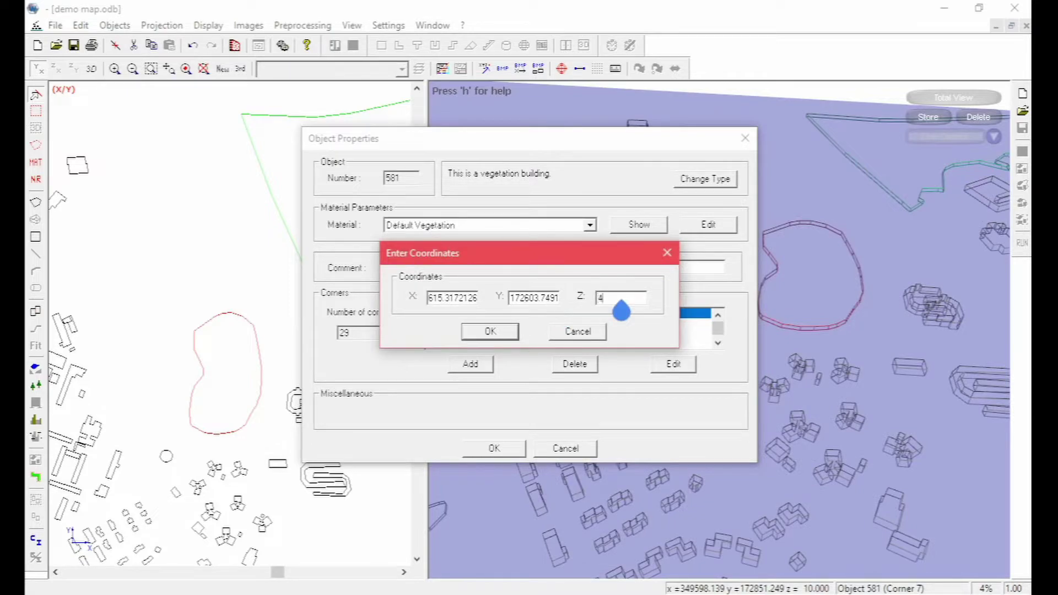
pyautogui.press('Return')
pyautogui.click(506, 455)
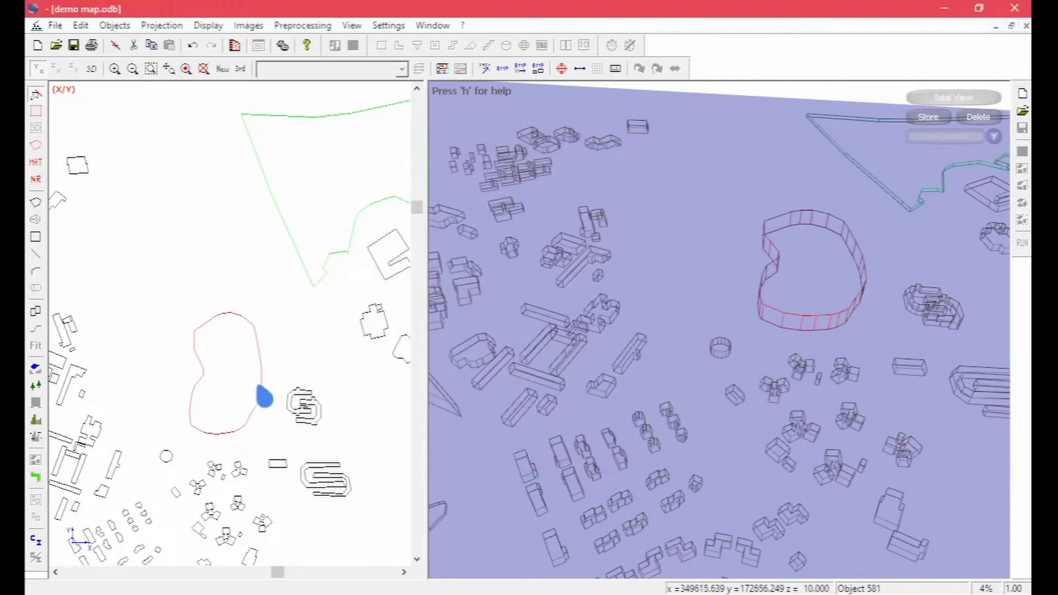
pyautogui.click(300, 366)
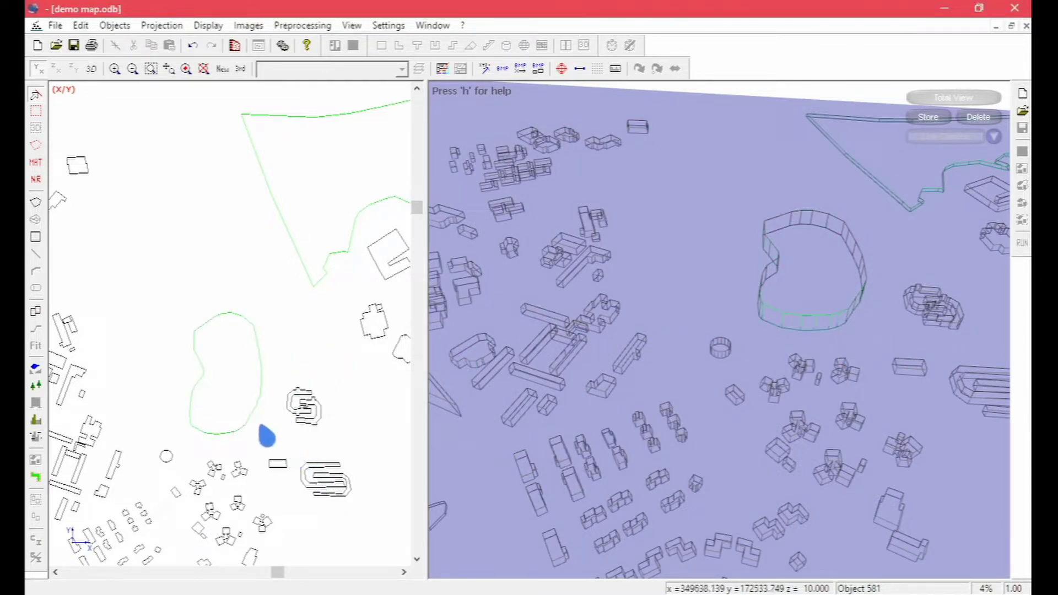
# Step: Save the edited demo map.odb database
pyautogui.moveTo(611, 417); pyautogui.dragTo(551, 389)
pyautogui.moveTo(880, 362); pyautogui.dragTo(751, 400)
pyautogui.scroll(-2, 322, 322)
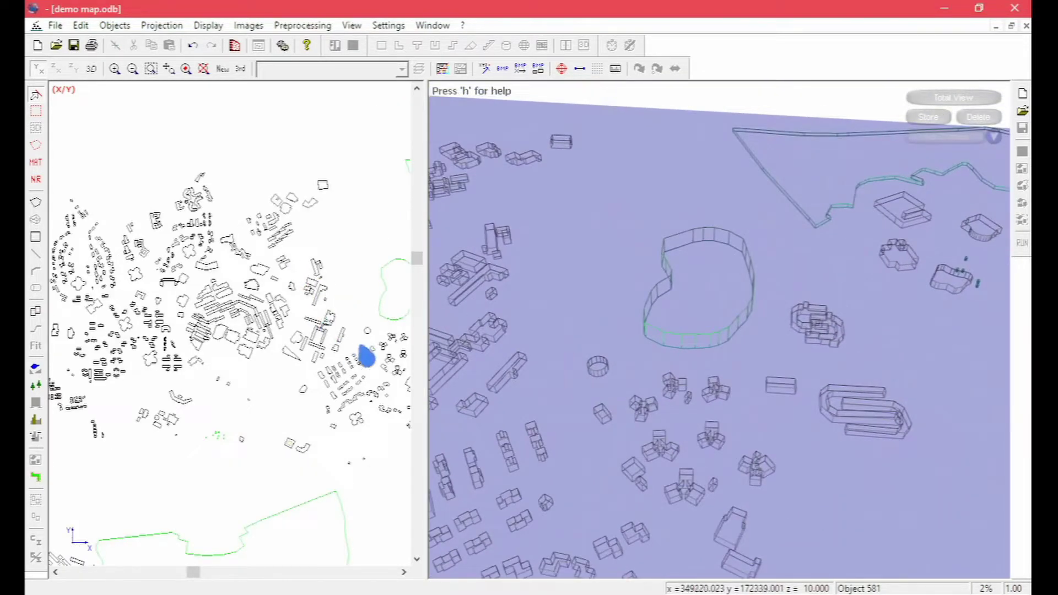
pyautogui.click(56, 26)
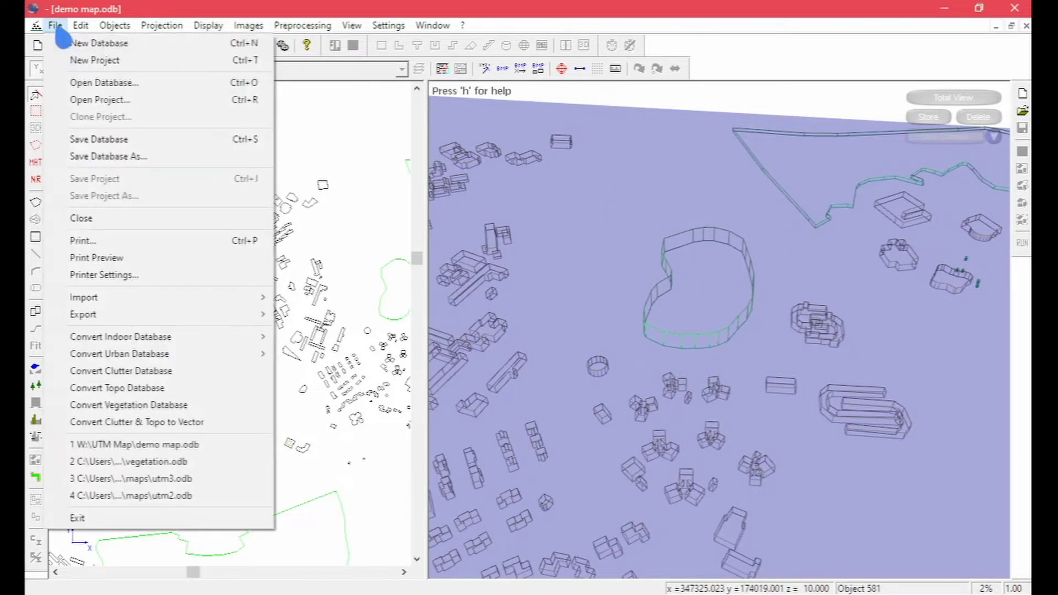
pyautogui.click(139, 145)
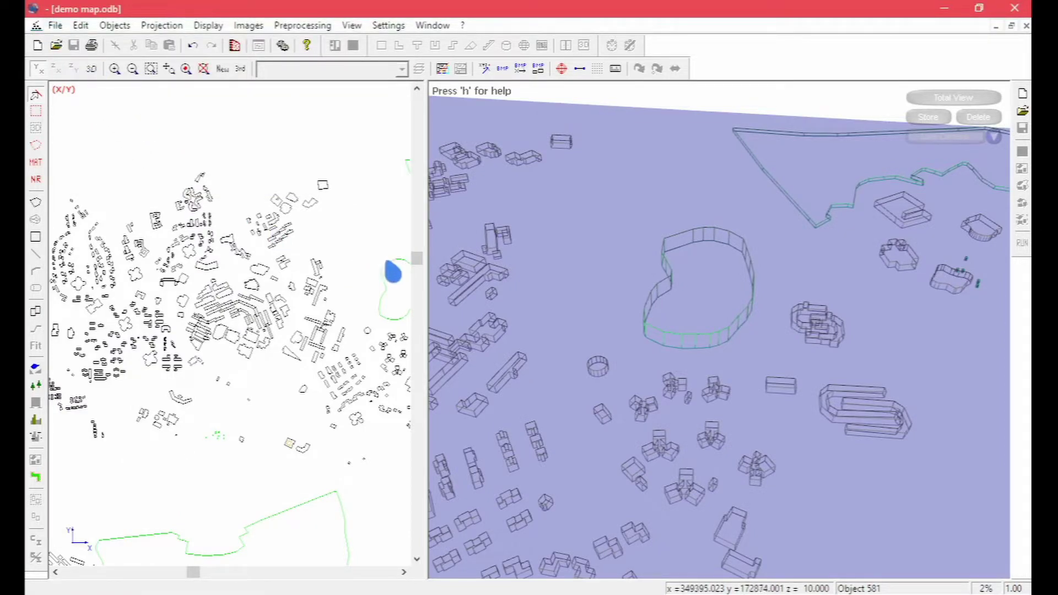
# Step: Launch ProMan from the Altair Feko + WinProp 2018.2 launcher and start a new project
pyautogui.hotkey('alt', 'Tab')
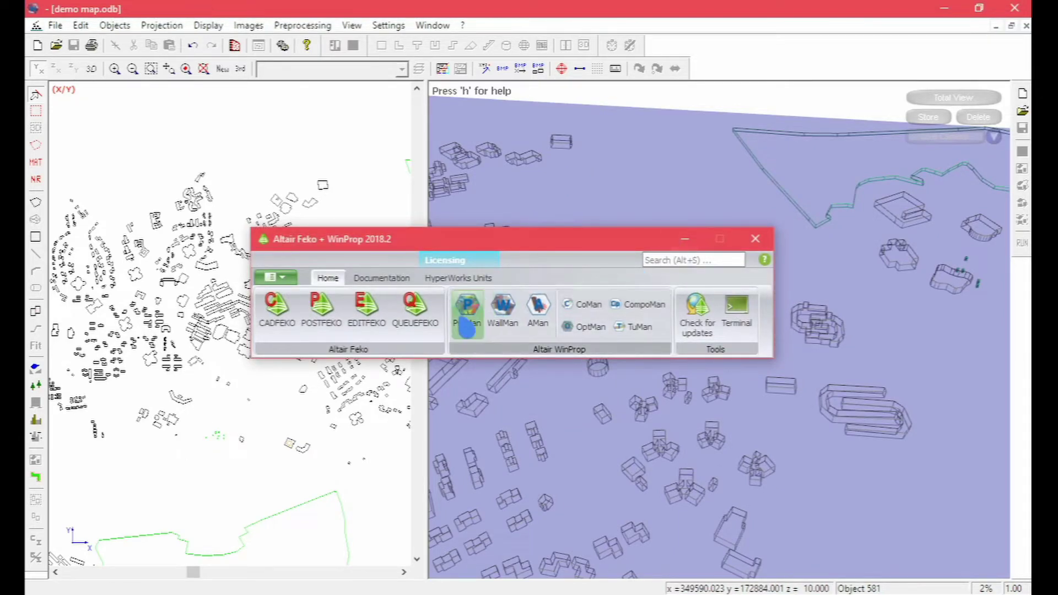
pyautogui.click(468, 311)
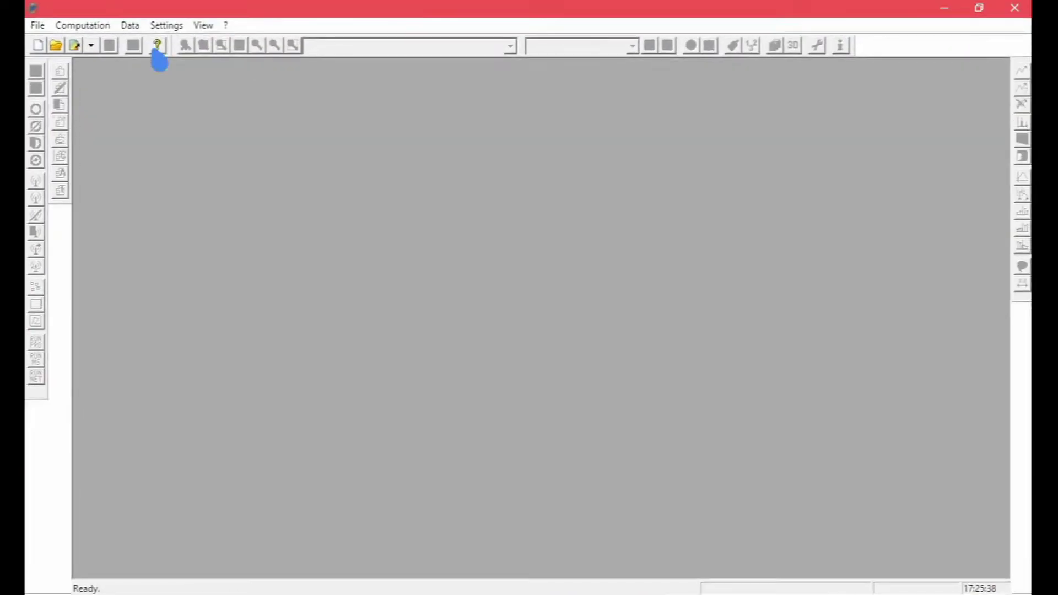
pyautogui.click(39, 26)
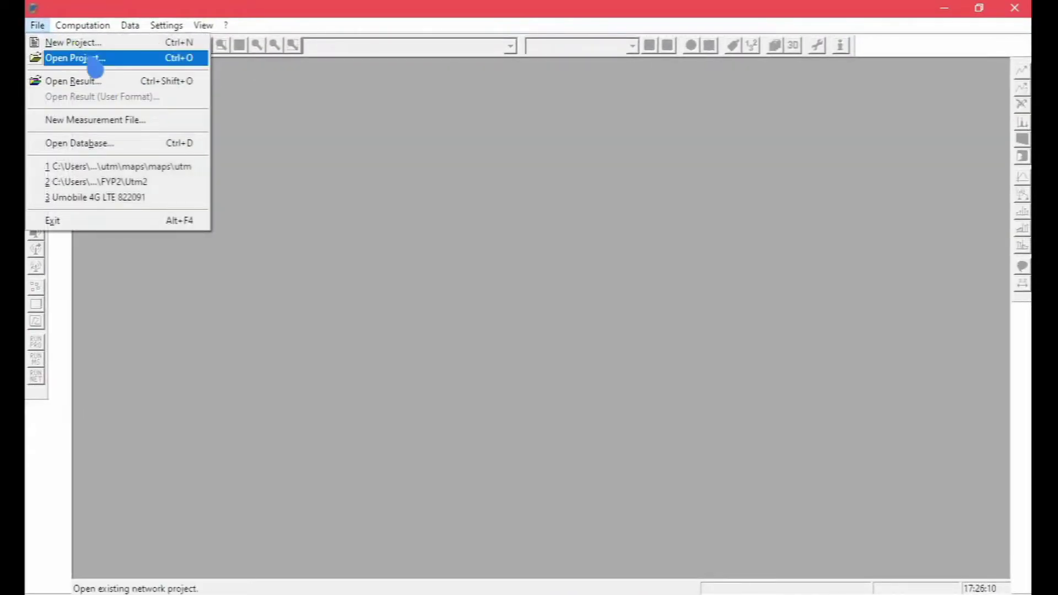
pyautogui.click(87, 44)
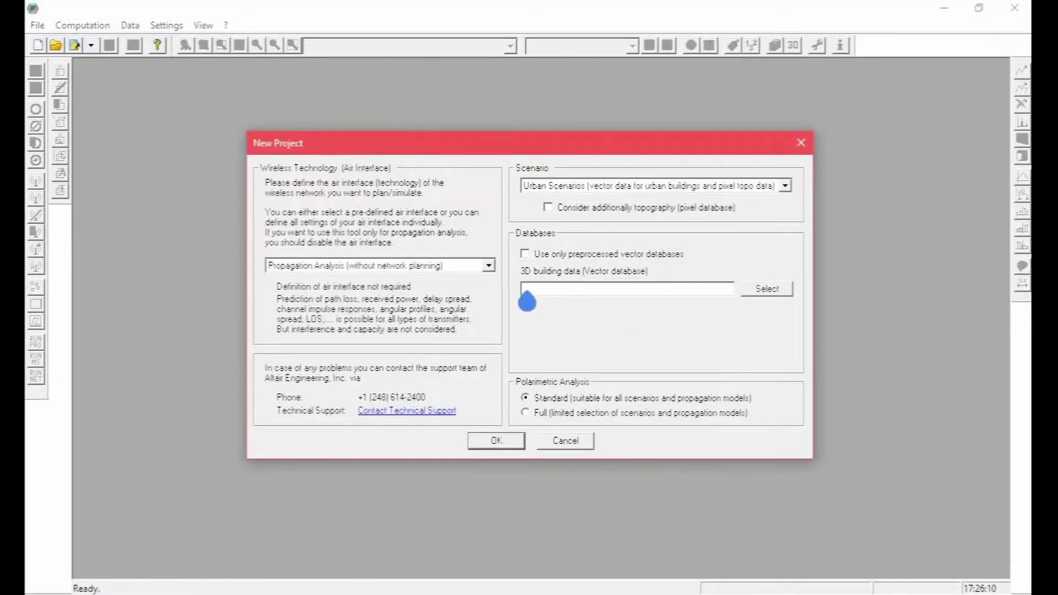
# Step: Create the project with Propagation Analysis, Urban Scenarios and W:\UTM Map\demo map.odb as the building database, accepting a 1.5 m display height
pyautogui.click(489, 267)
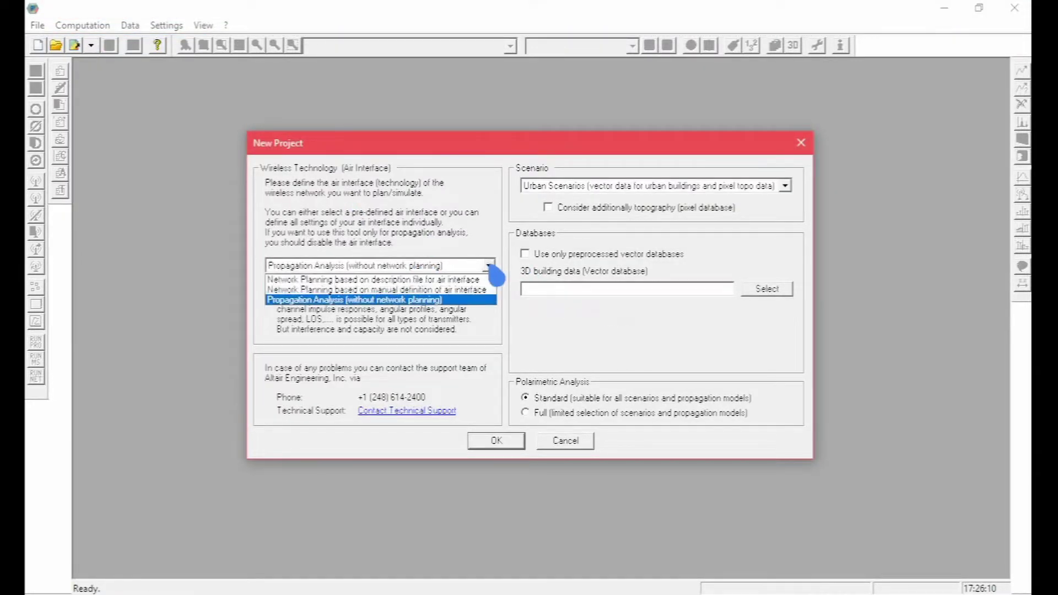
pyautogui.click(490, 266)
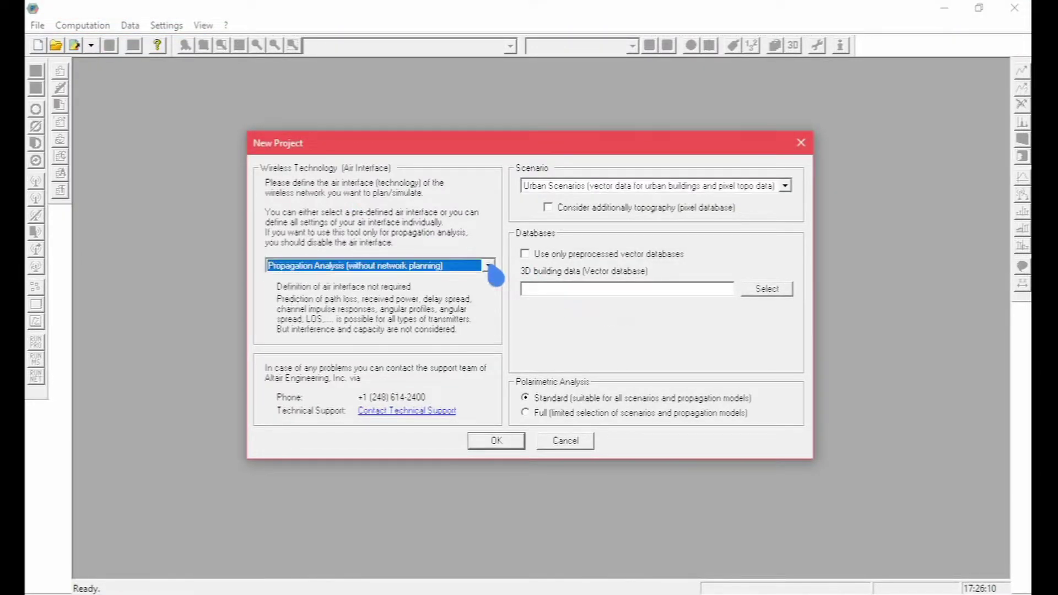
pyautogui.click(787, 189)
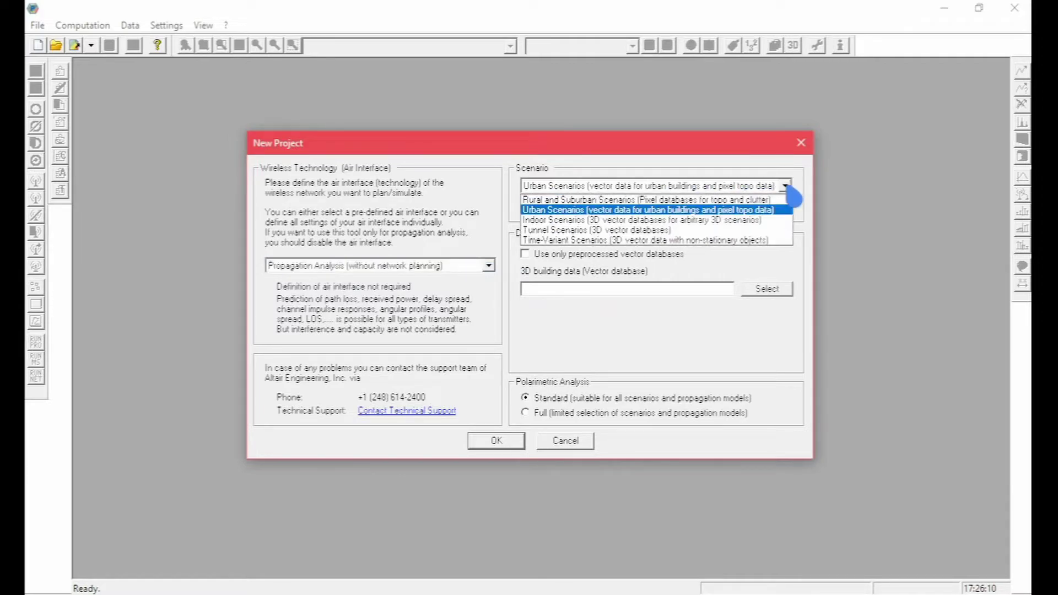
pyautogui.click(787, 189)
pyautogui.click(767, 289)
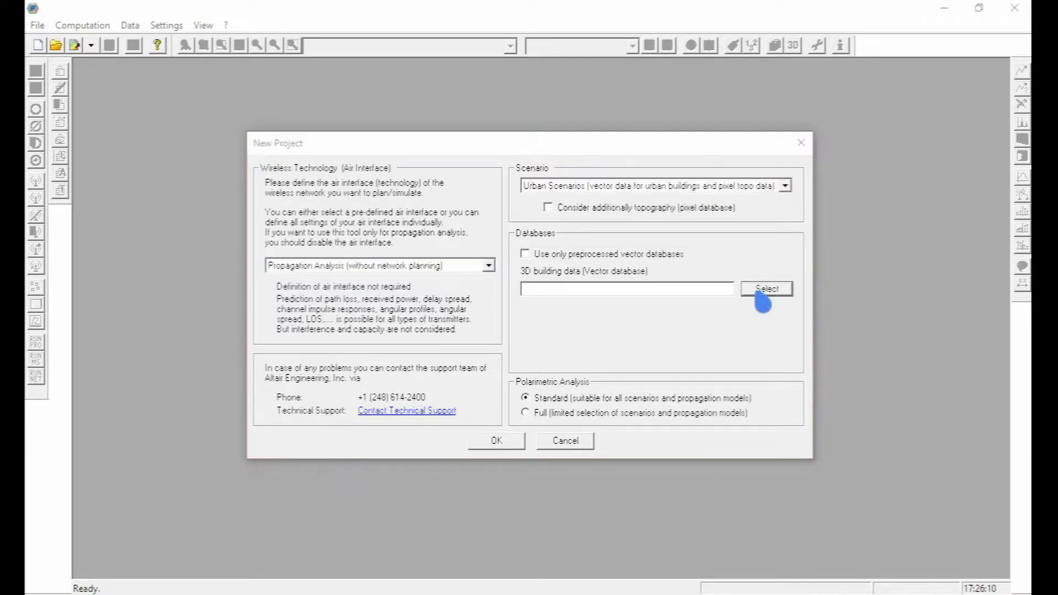
pyautogui.doubleClick(485, 220)
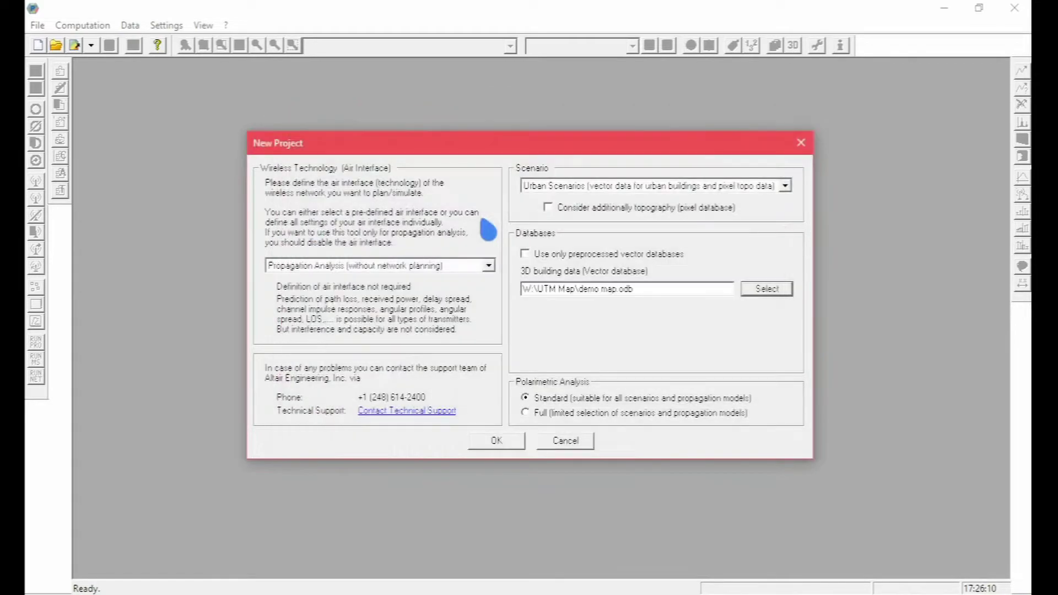
pyautogui.click(497, 442)
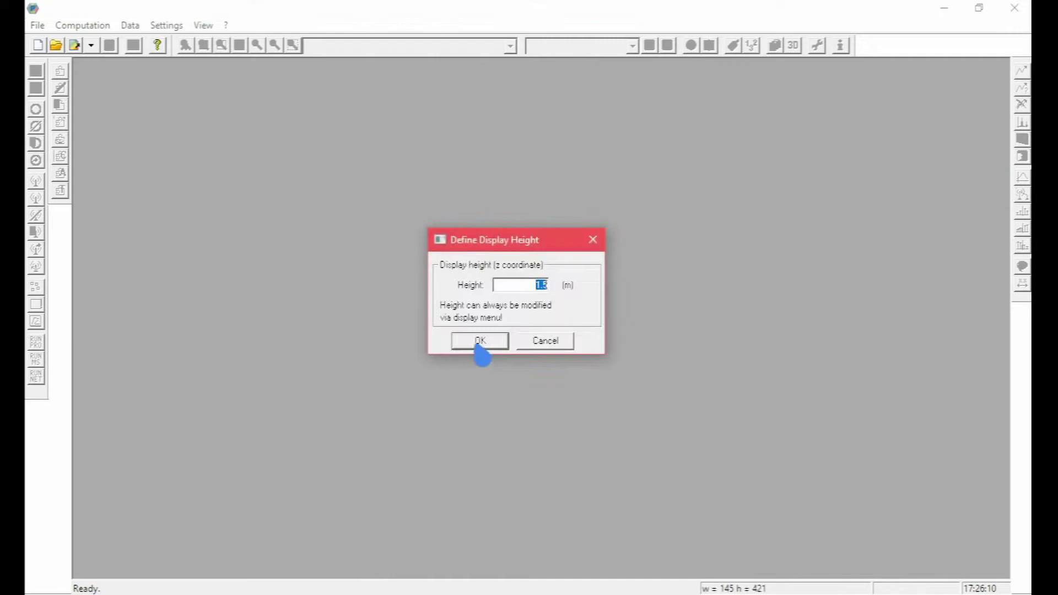
pyautogui.click(480, 343)
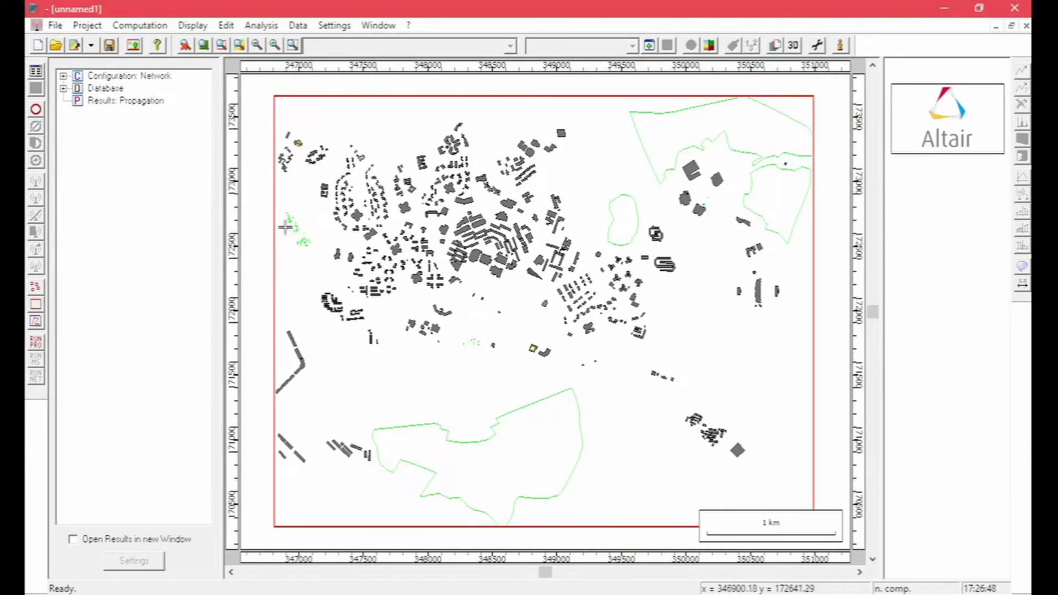
# Step: Place an omni single-sector site with zero azimuth and downtilt west of the central campus buildings, at about x 348074, y 172501
pyautogui.scroll(4, 513, 283)
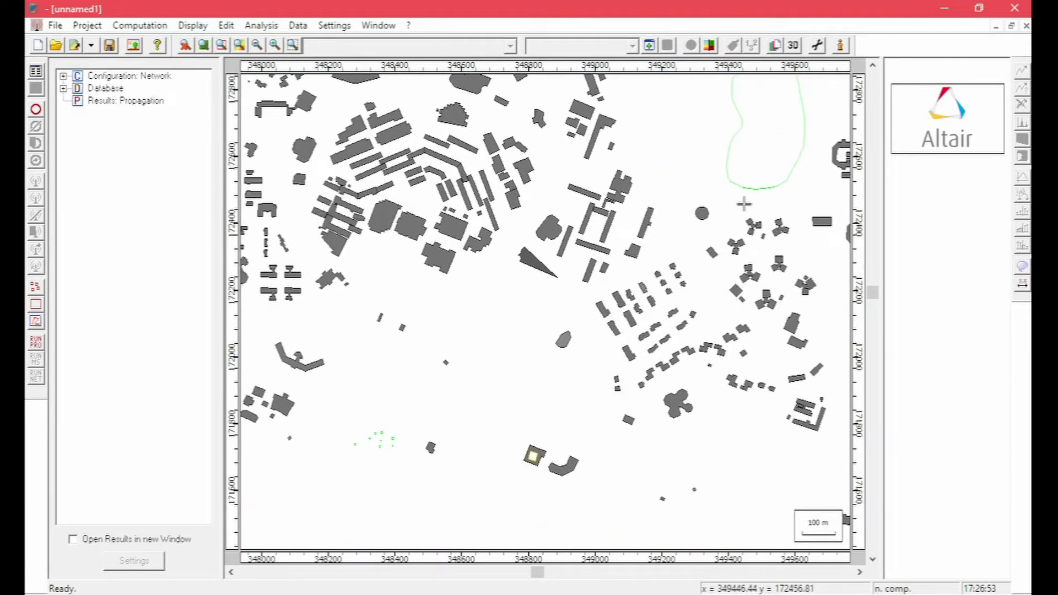
pyautogui.moveTo(539, 572); pyautogui.dragTo(616, 572)
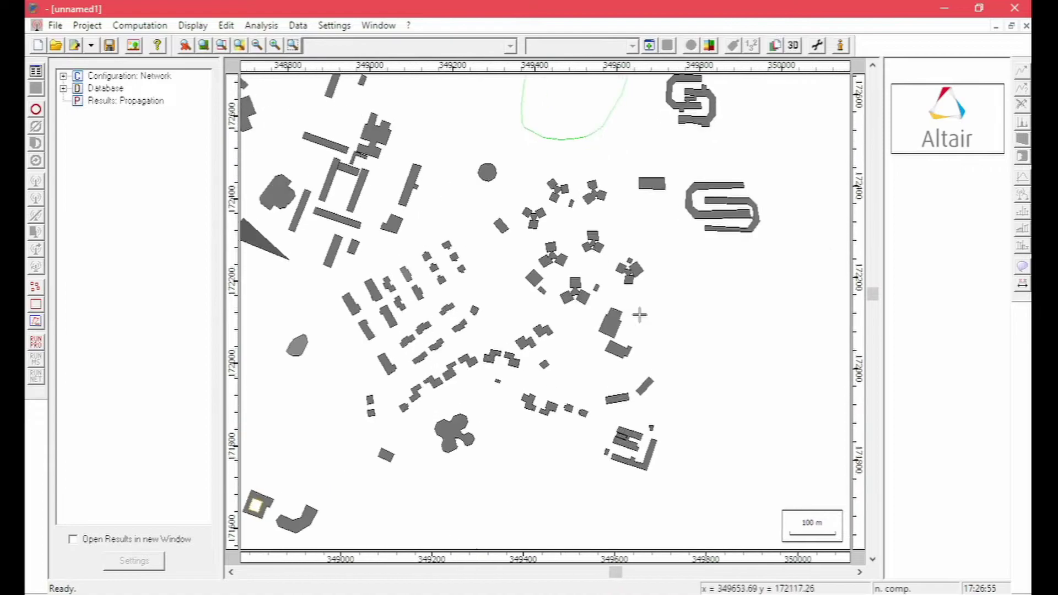
pyautogui.moveTo(874, 297); pyautogui.dragTo(869, 216)
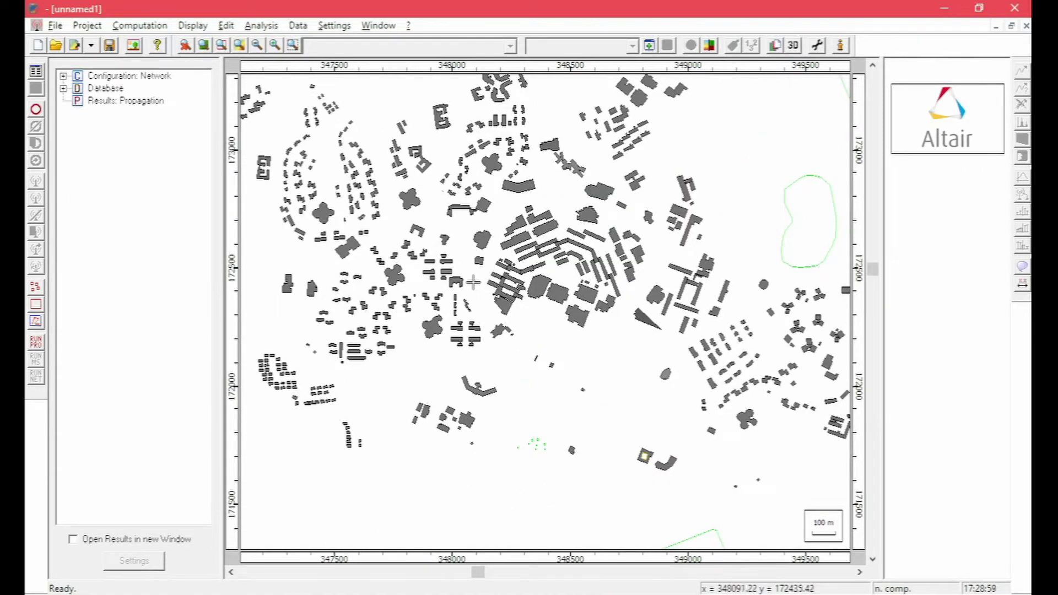
pyautogui.click(38, 121)
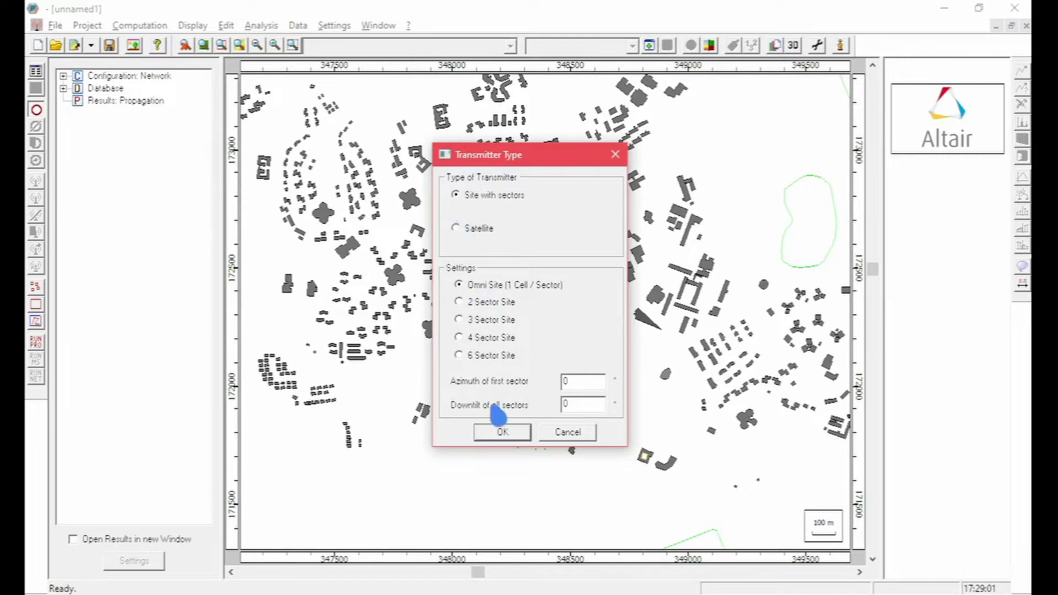
pyautogui.click(503, 435)
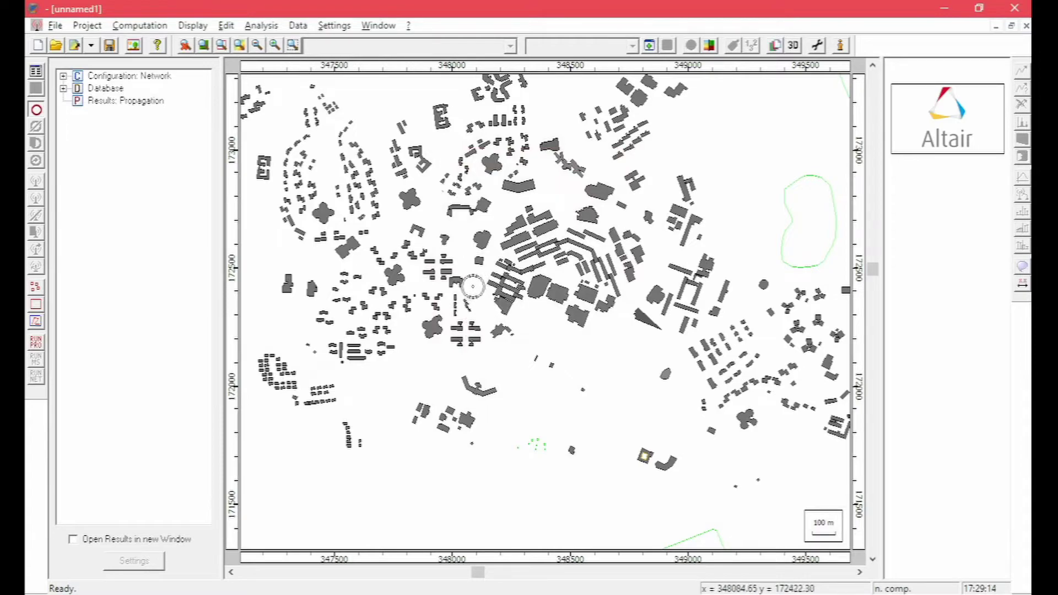
pyautogui.scroll(3, 471, 286)
pyautogui.click(464, 225)
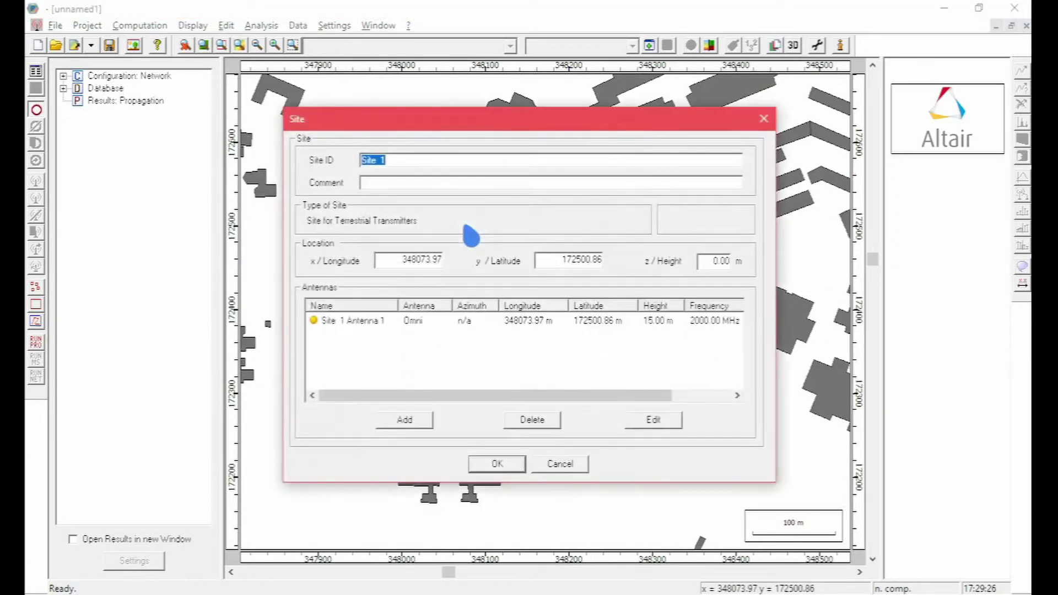
# Step: Configure the new site's antenna as Digi 2600 with 30 m height, 18 dBi gain, Tx power 43 and 2600 MHz frequency, accepting the site
pyautogui.doubleClick(650, 324)
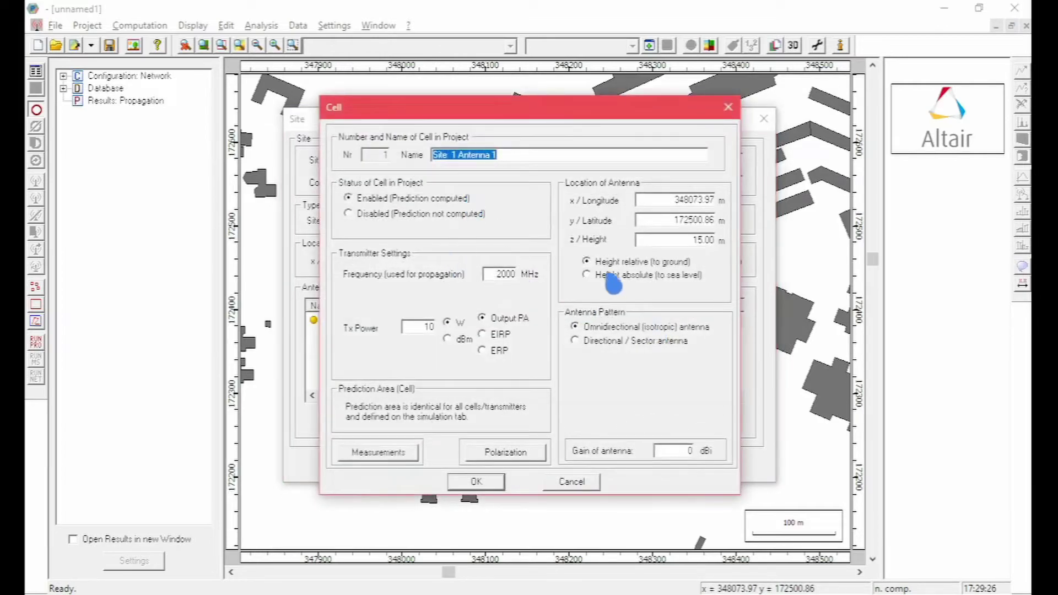
pyautogui.click(596, 483)
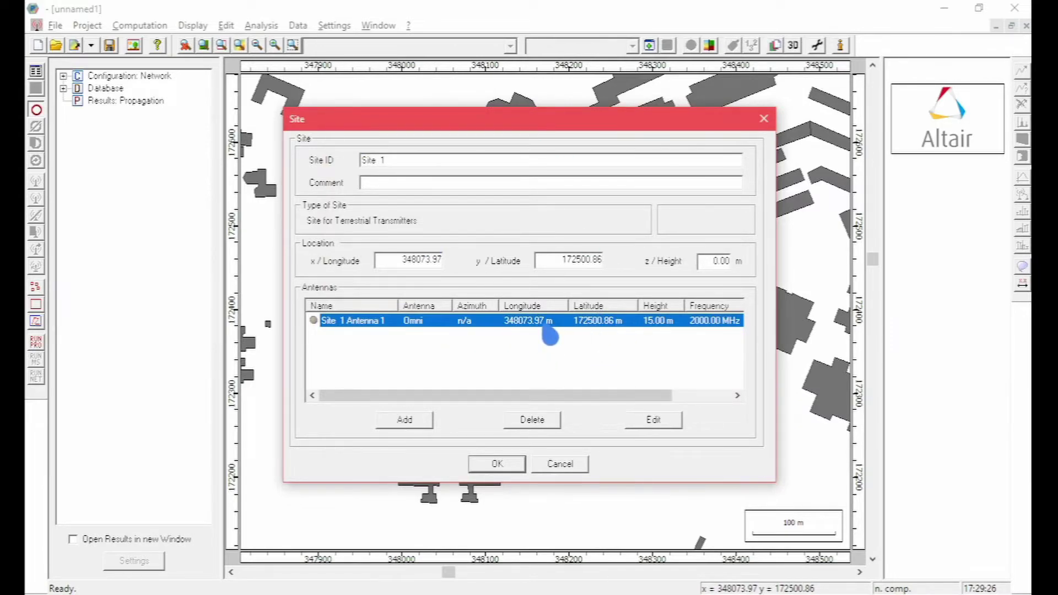
pyautogui.doubleClick(629, 331)
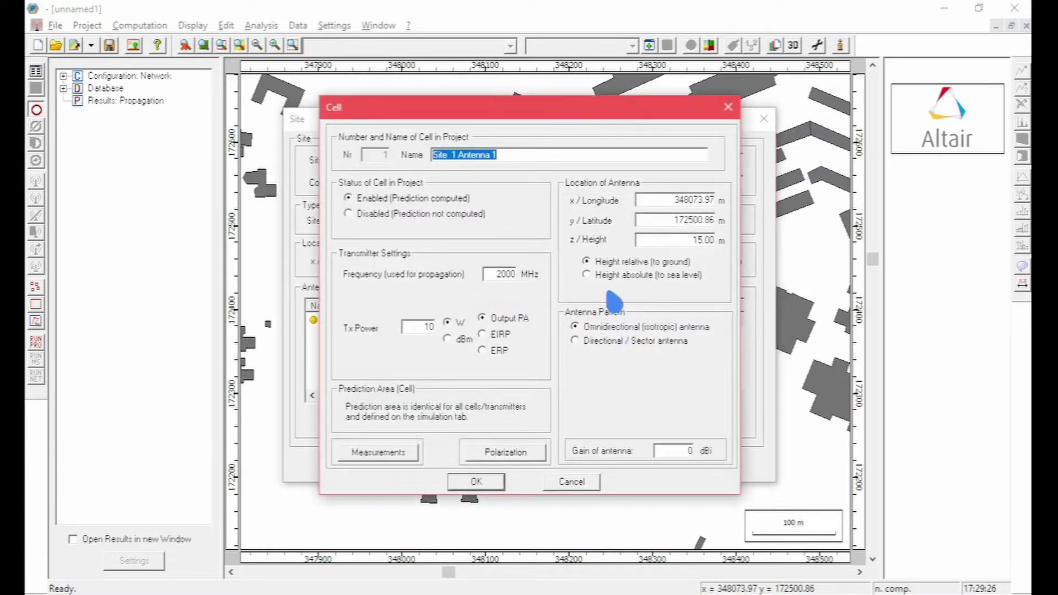
pyautogui.doubleClick(700, 240)
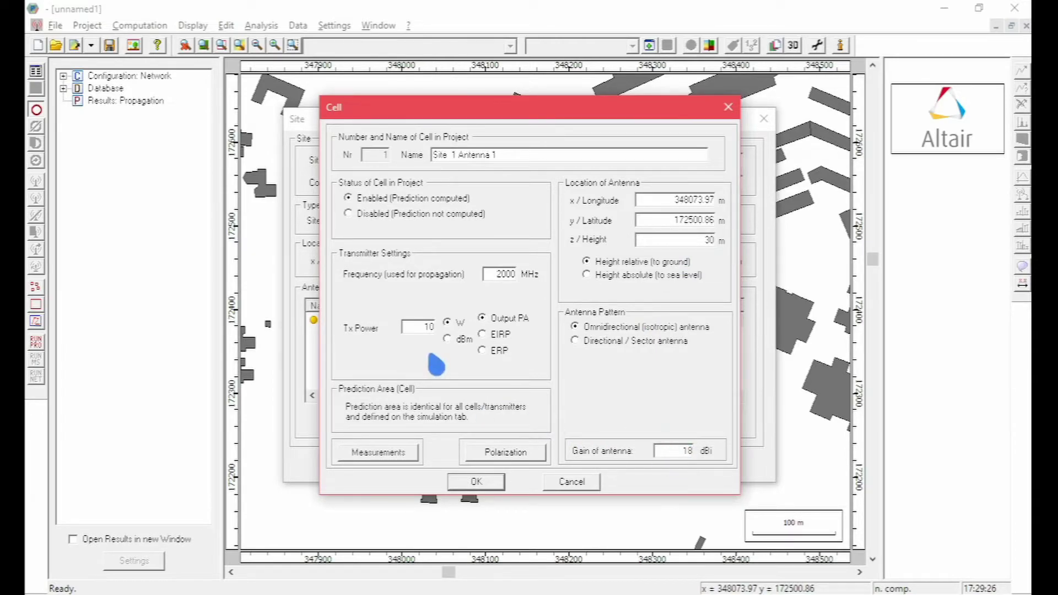
pyautogui.doubleClick(427, 327)
pyautogui.write('43')
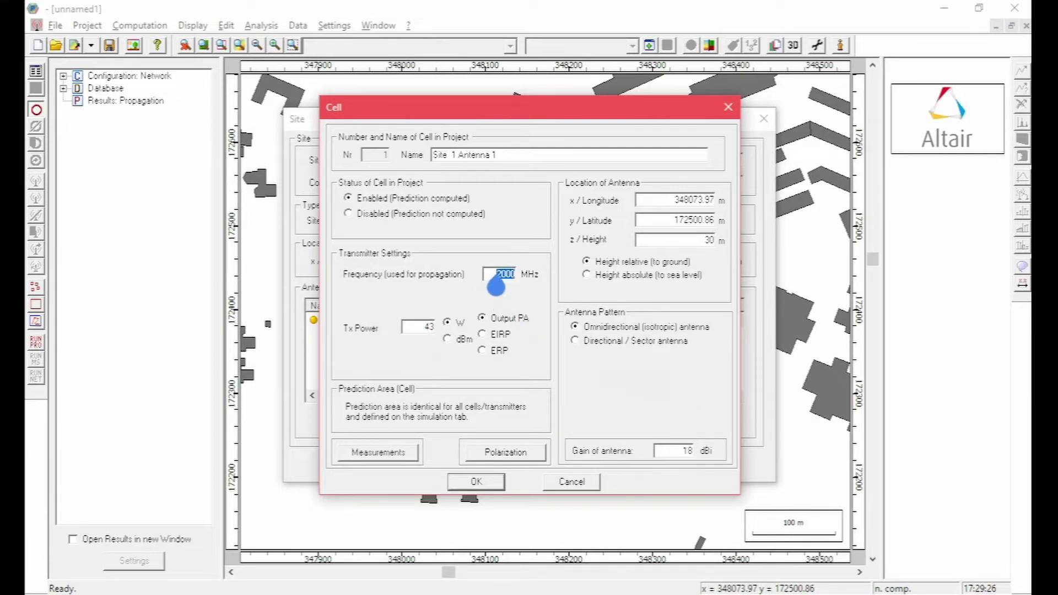
pyautogui.write('2')
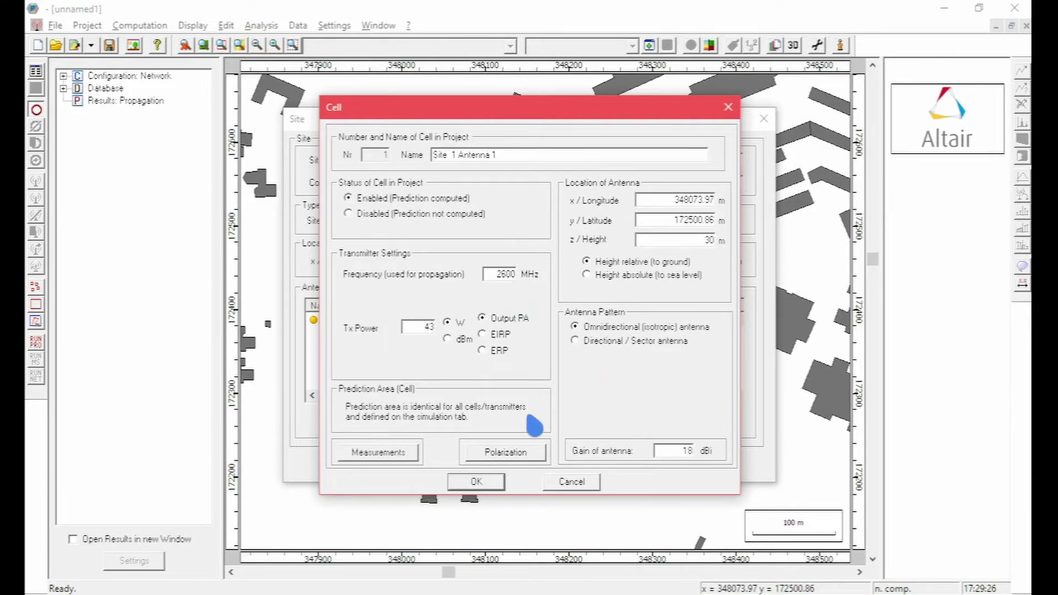
pyautogui.click(492, 481)
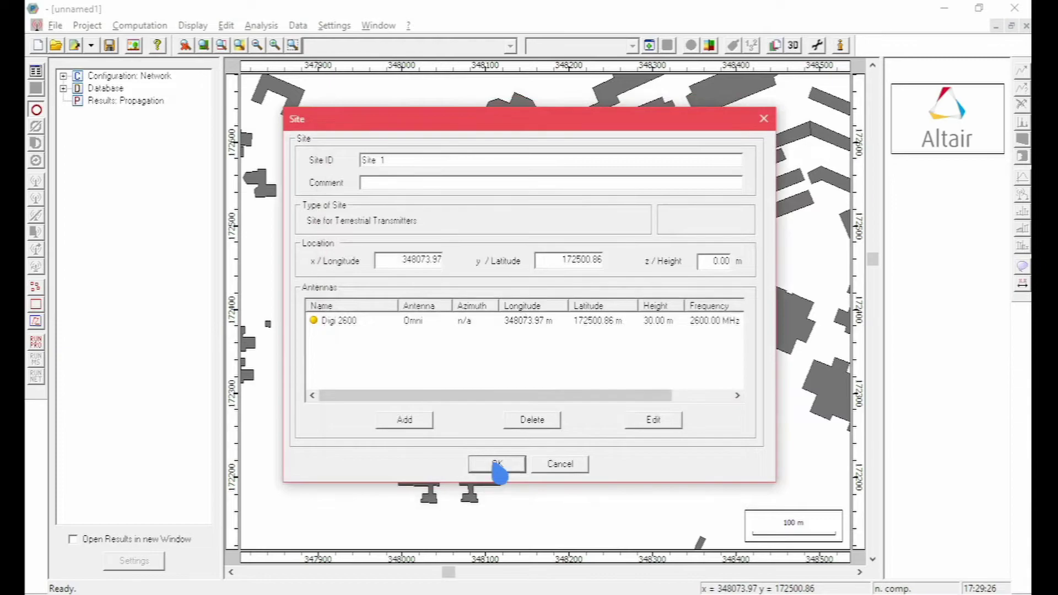
pyautogui.click(496, 464)
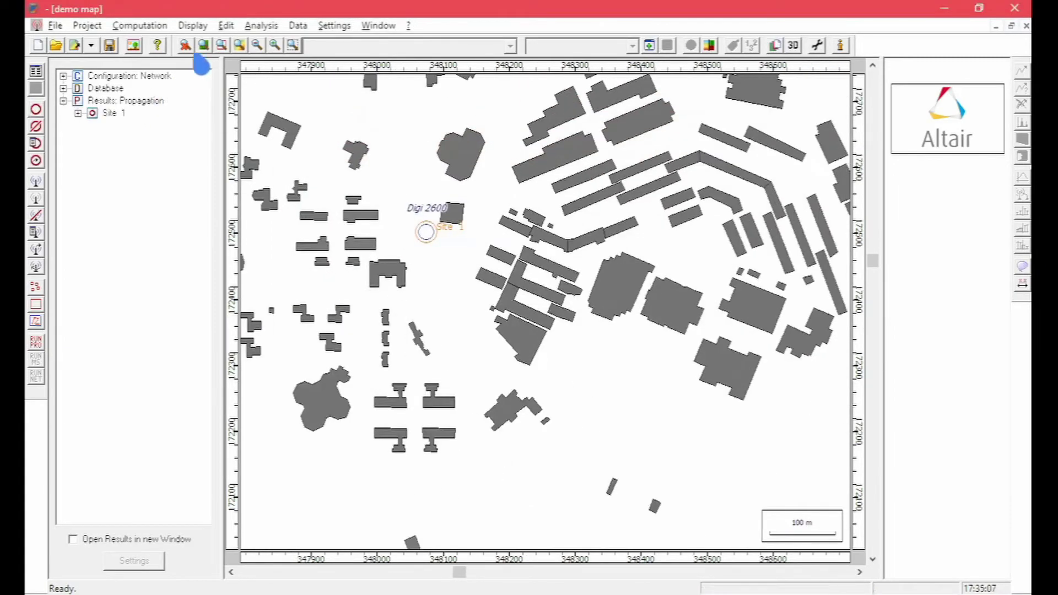
# Step: Compute the propagation for all transmitters and display the Power result of the Digi 2600 antenna
pyautogui.click(139, 25)
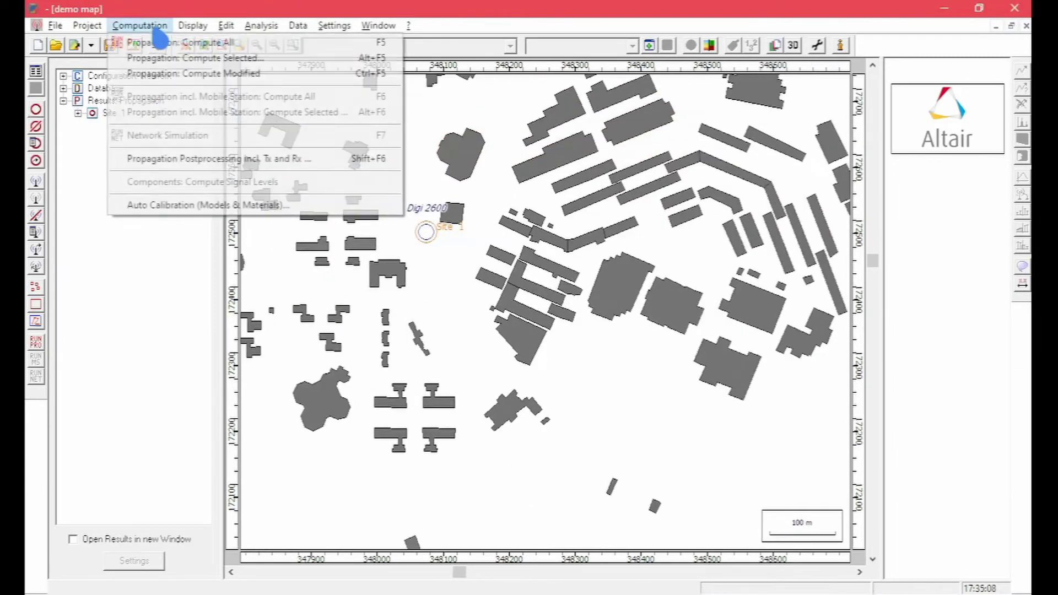
pyautogui.click(182, 44)
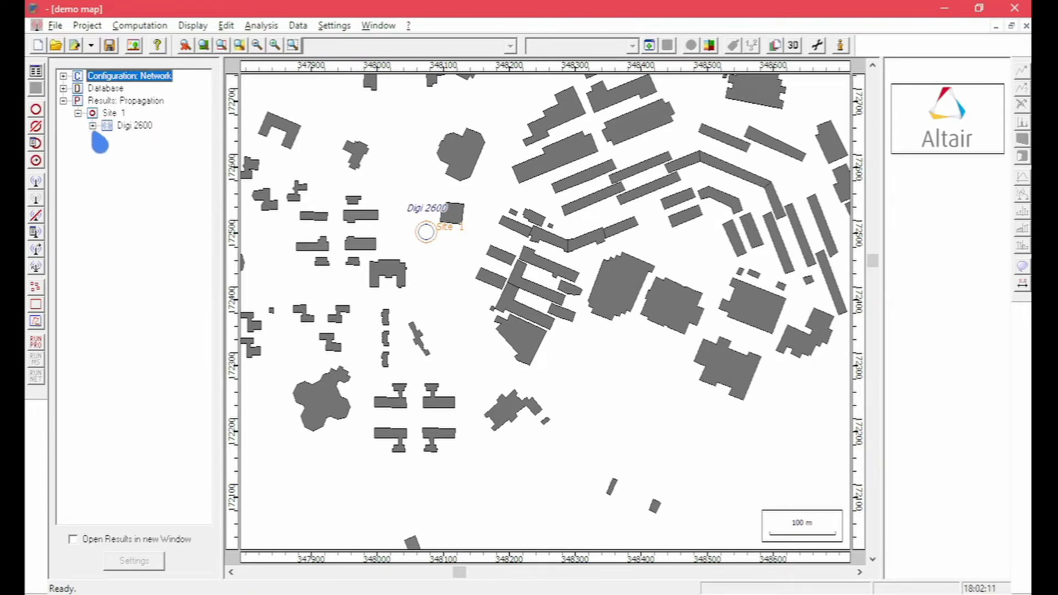
pyautogui.click(93, 126)
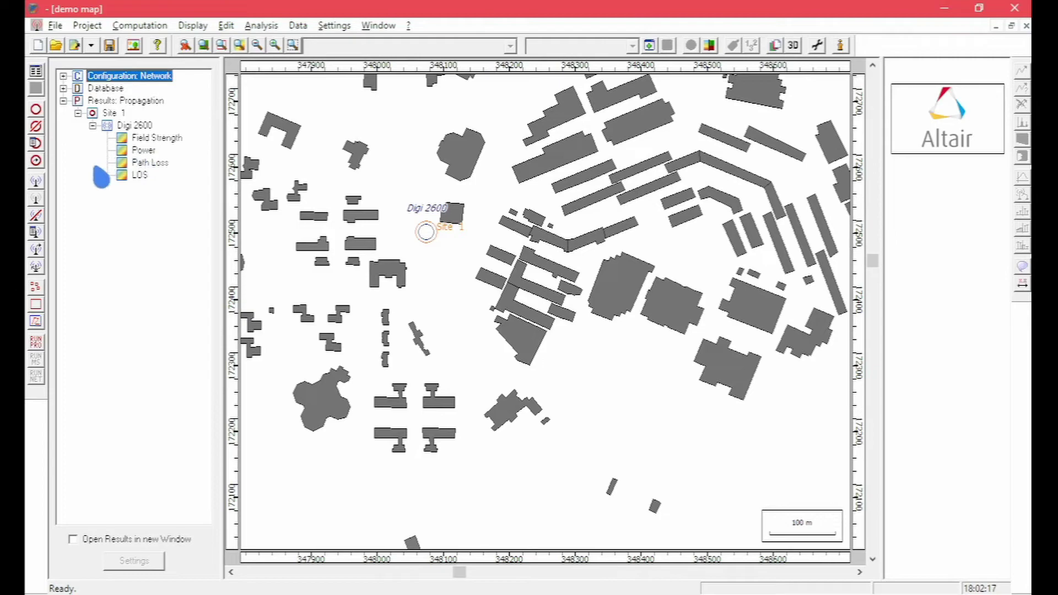
pyautogui.click(143, 153)
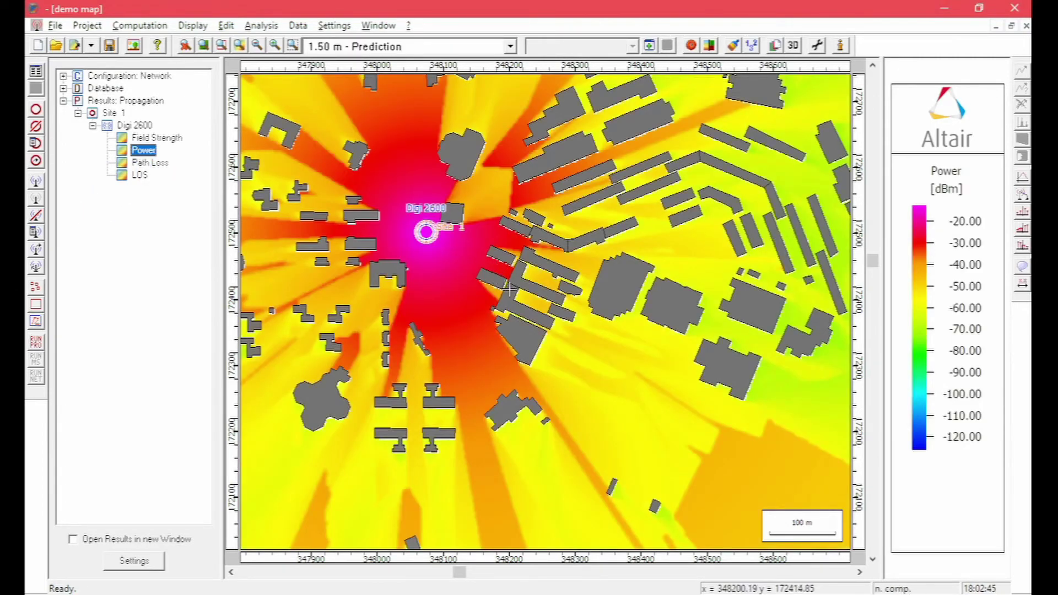
# Step: Examine the Digi 2600 power coverage across the campus in the 2D map and the 3D view
pyautogui.scroll(-4, 513, 284)
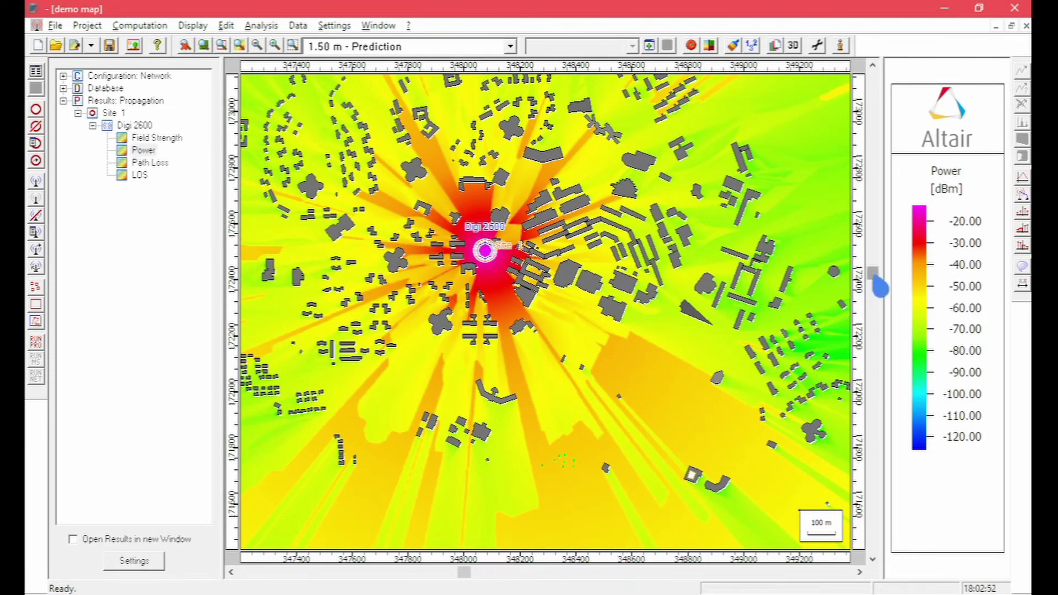
pyautogui.scroll(1, 868, 289)
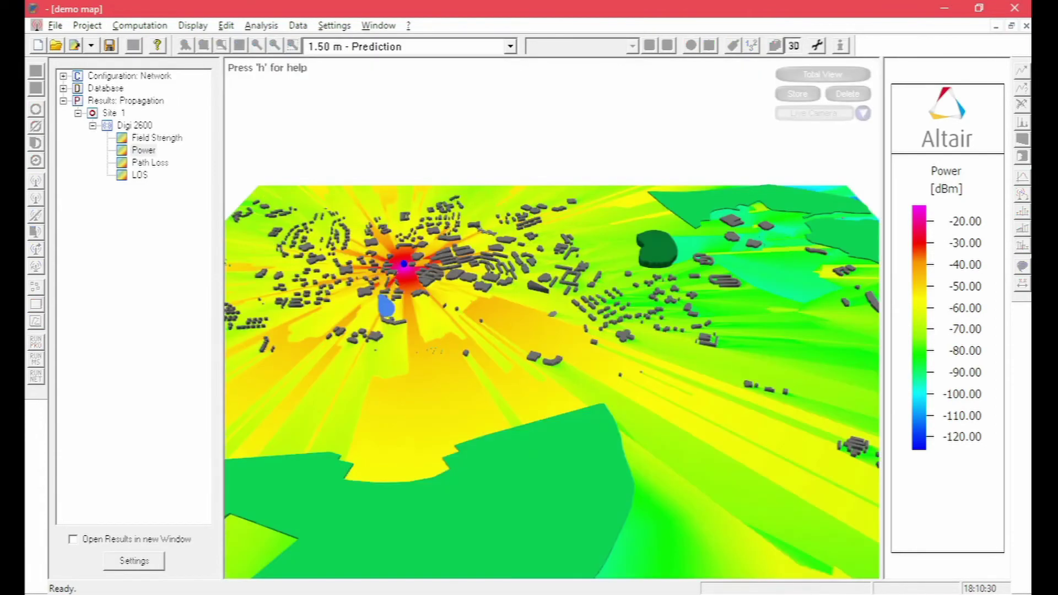
pyautogui.scroll(8, 380, 301)
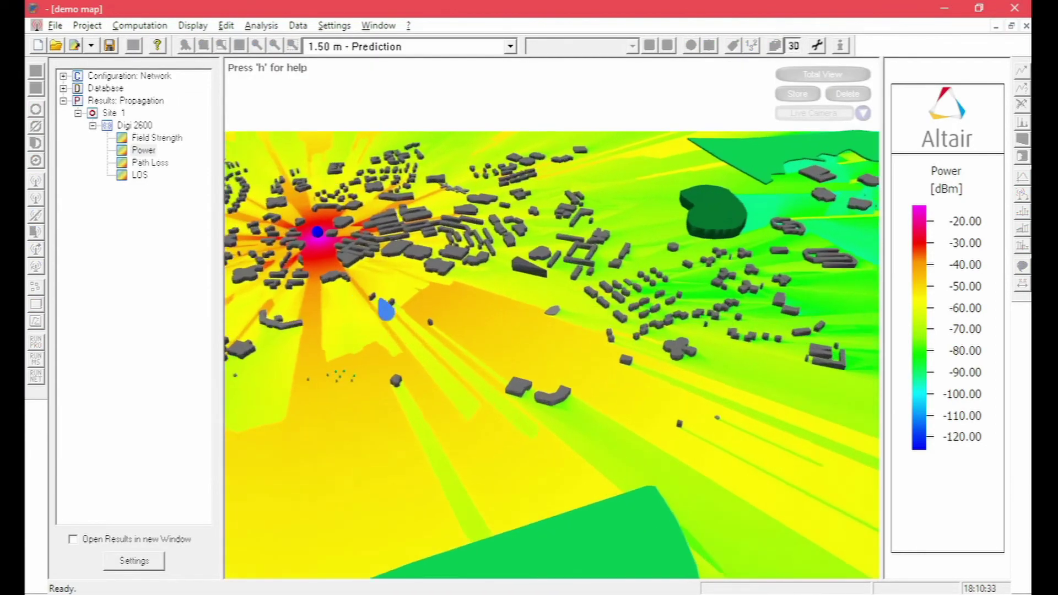
pyautogui.scroll(-2, 386, 305)
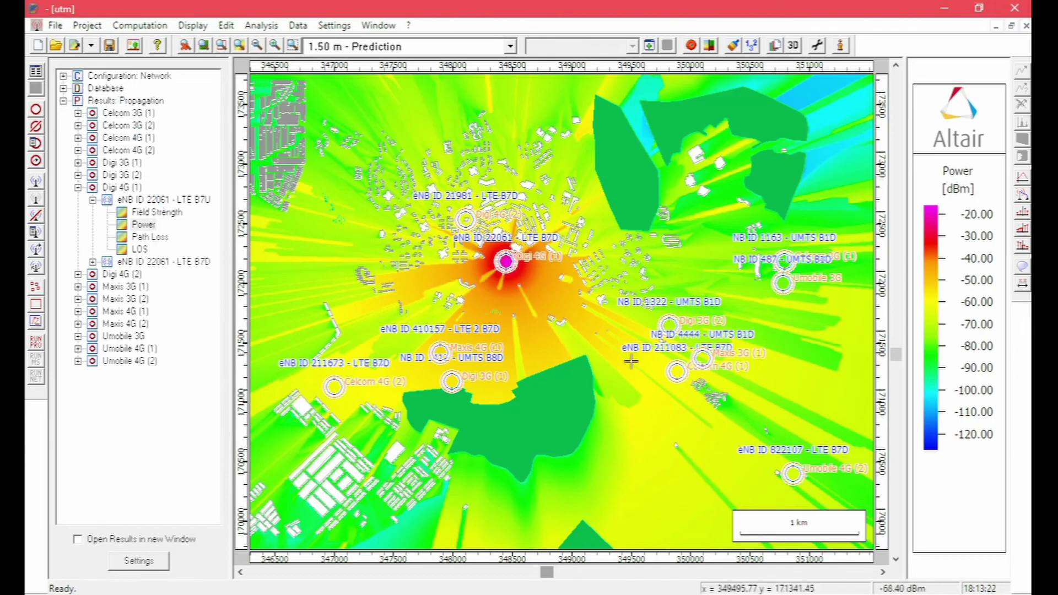
# Step: Inspect the Digi 4G (1) power coverage map of the multi-operator utm project
pyautogui.moveTo(547, 572); pyautogui.dragTo(576, 574)
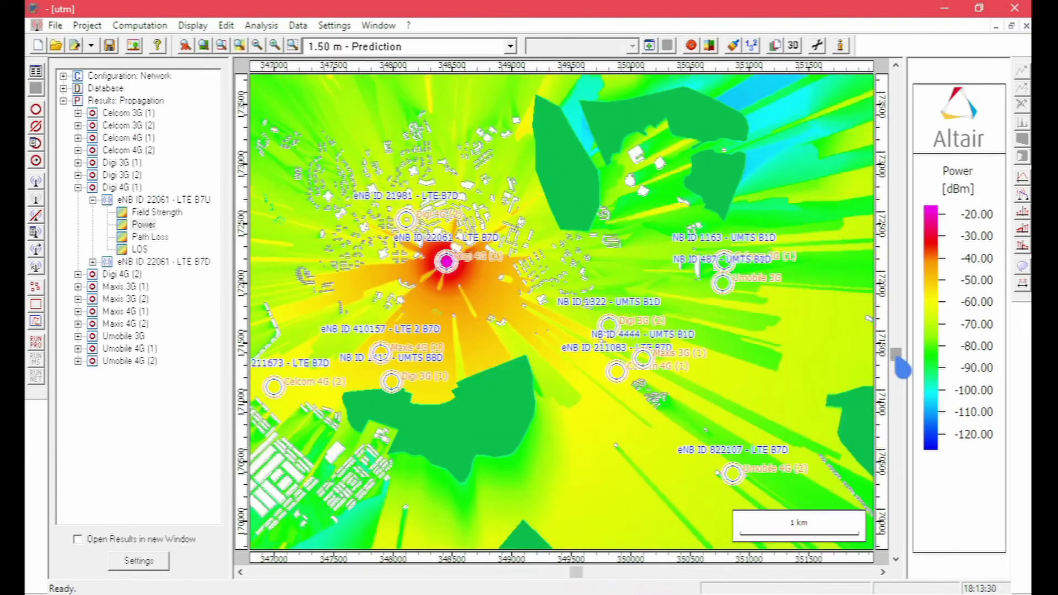
pyautogui.moveTo(895, 355); pyautogui.dragTo(896, 342)
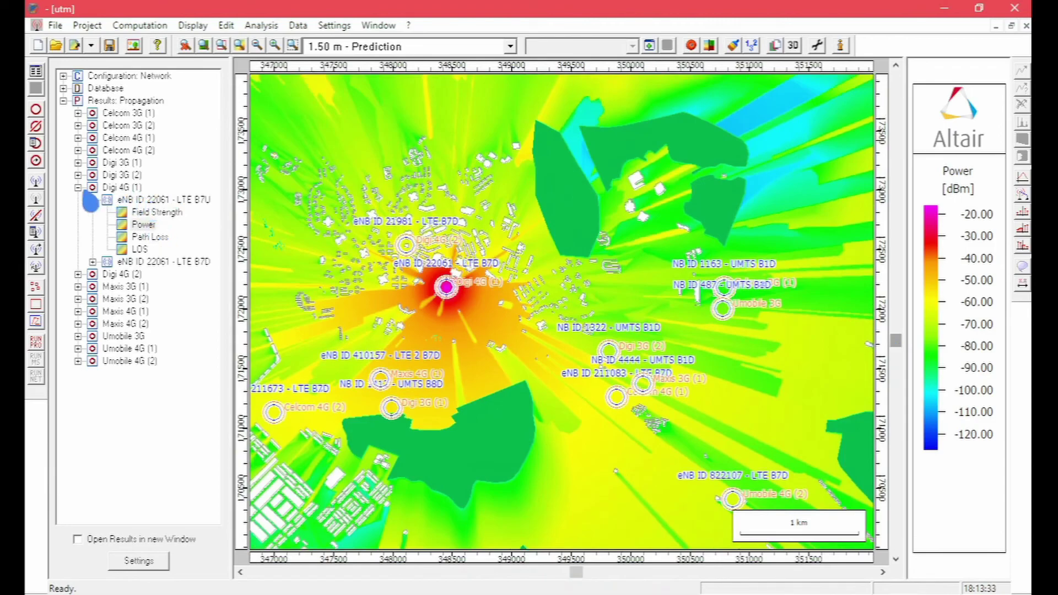